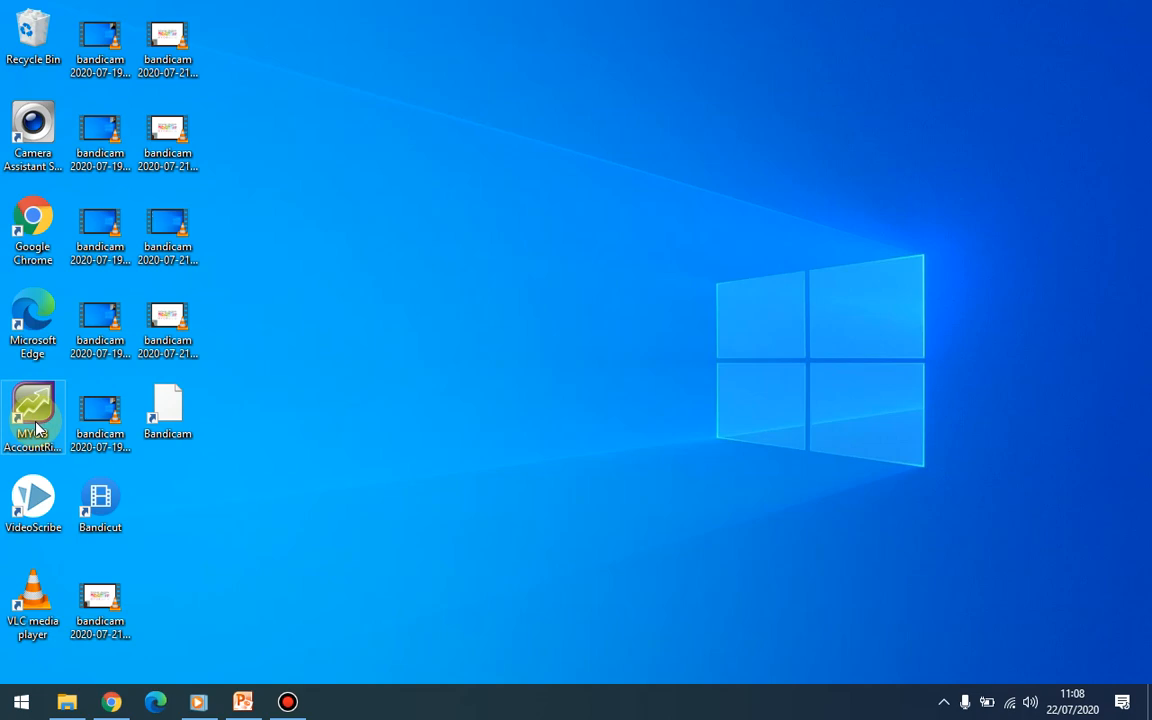
# Step: Launch AccountRight Plus and start a new company file from the Welcome screen
pyautogui.doubleClick(35, 426)
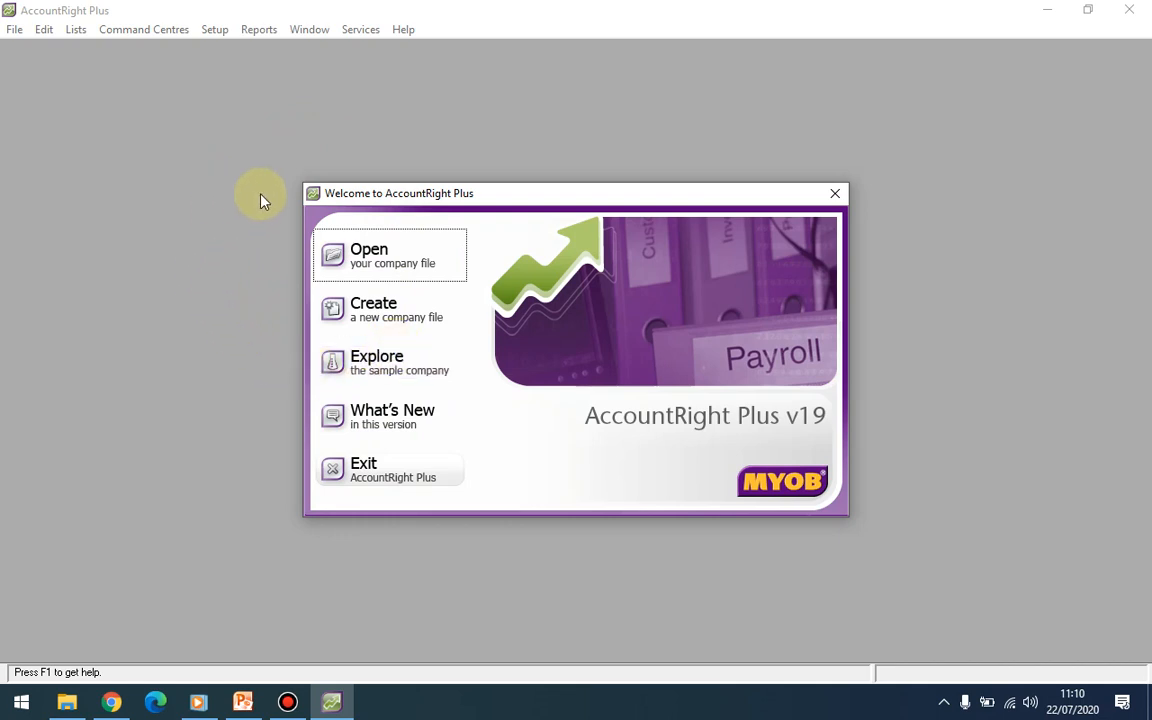
pyautogui.click(372, 318)
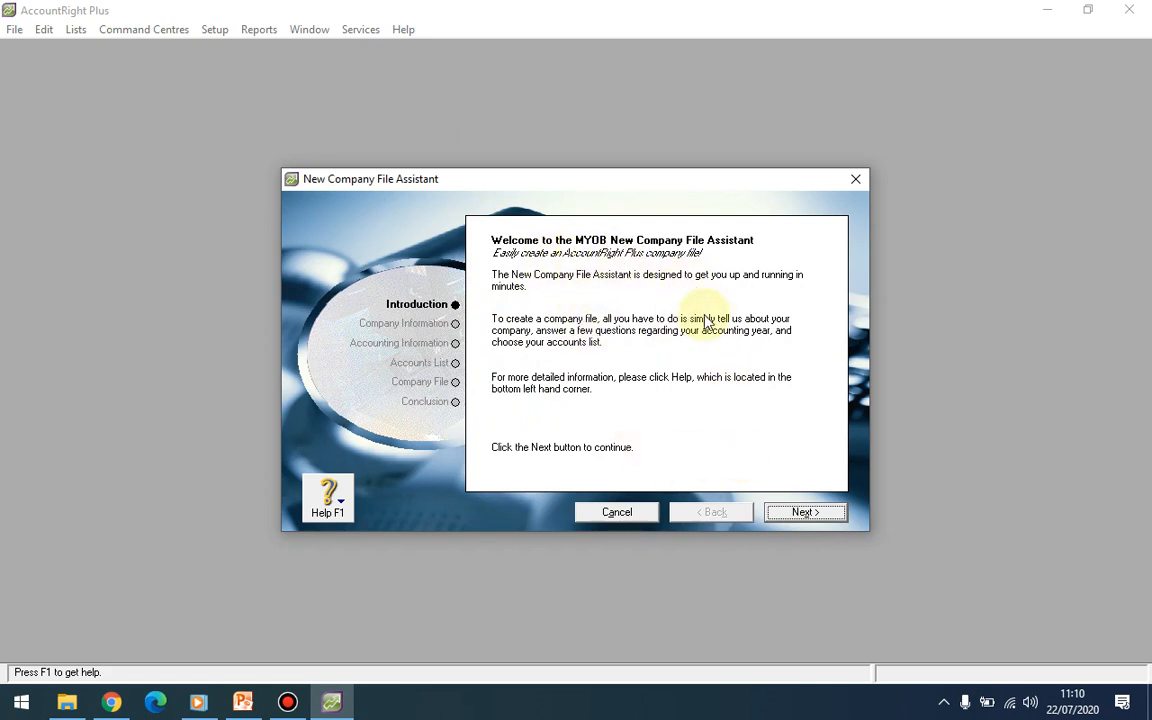
# Step: Enter the company name 'PT Muju Jaya Abadi' and the company's street address
pyautogui.click(818, 513)
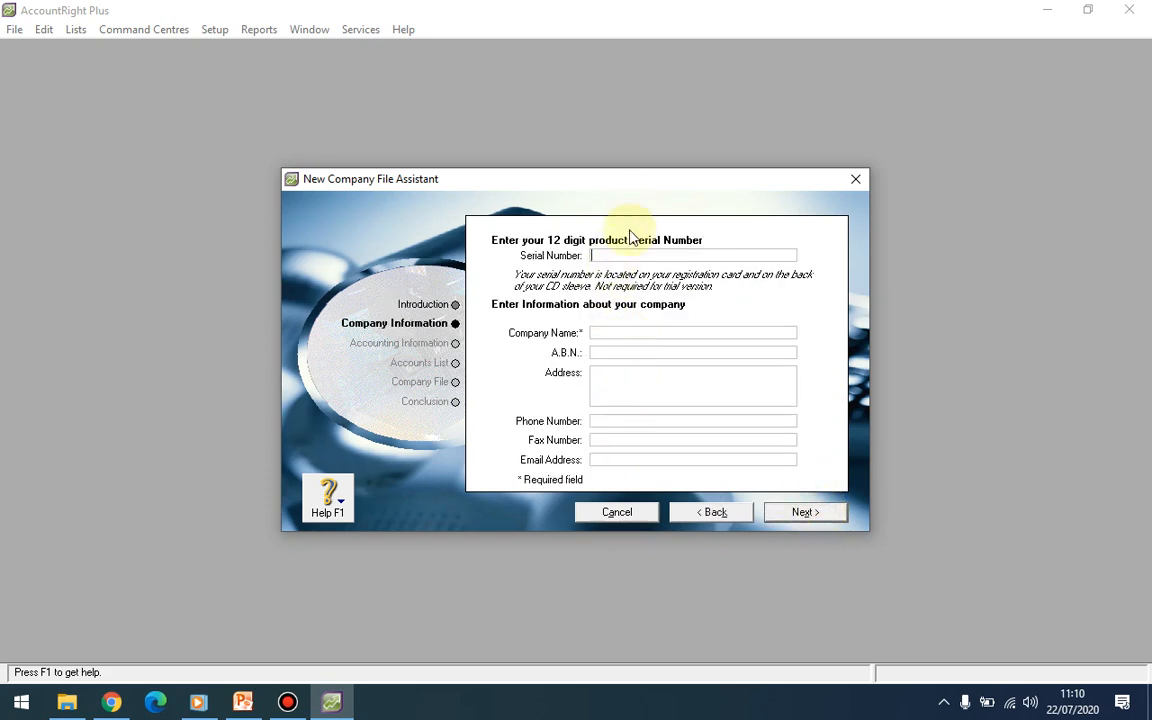
pyautogui.click(622, 332)
pyautogui.write('PT ')
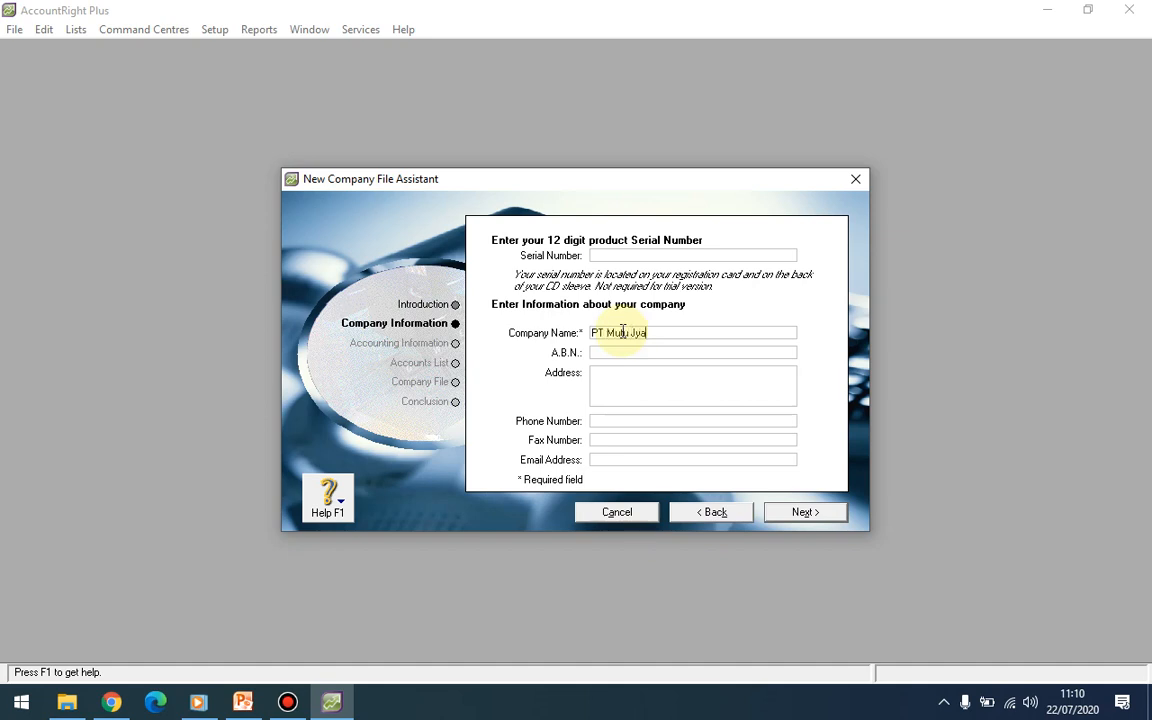
pyautogui.write('Muju Jaya Abadi')
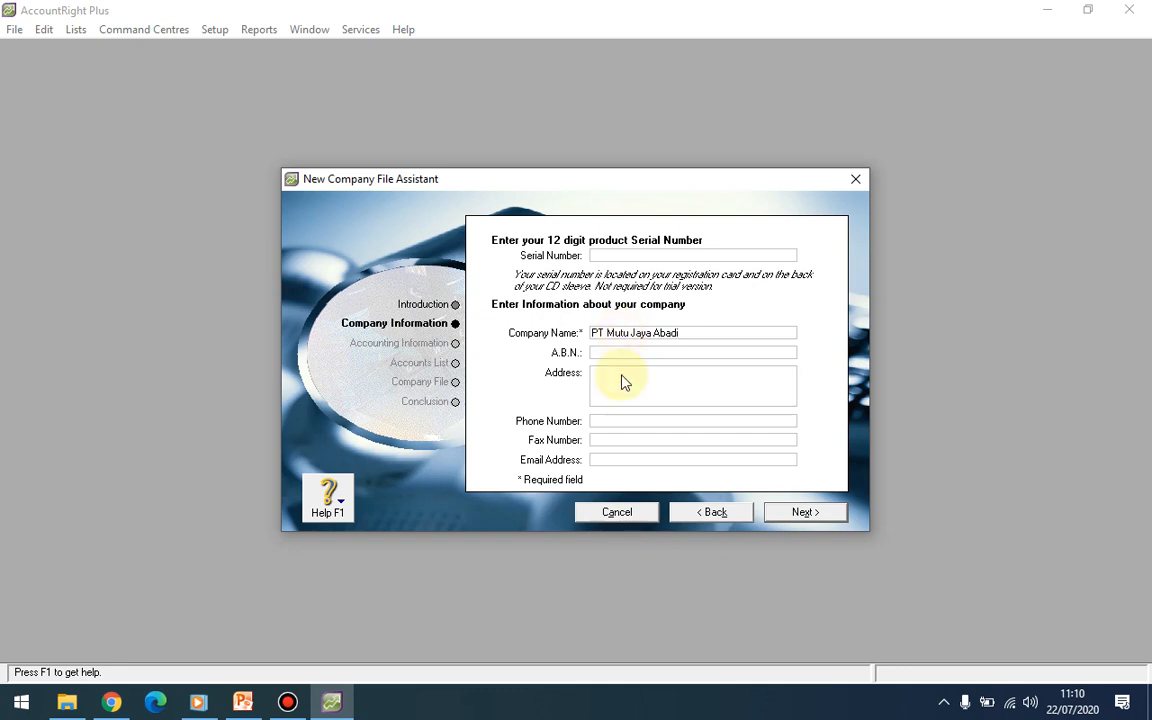
pyautogui.click(621, 378)
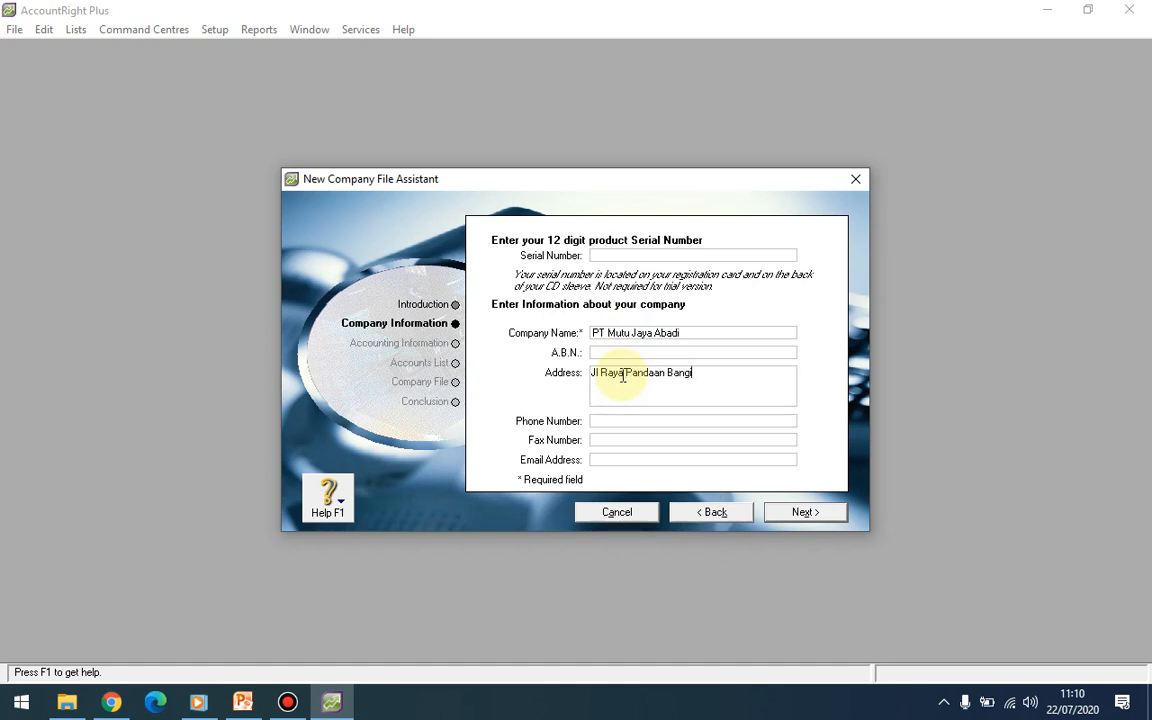
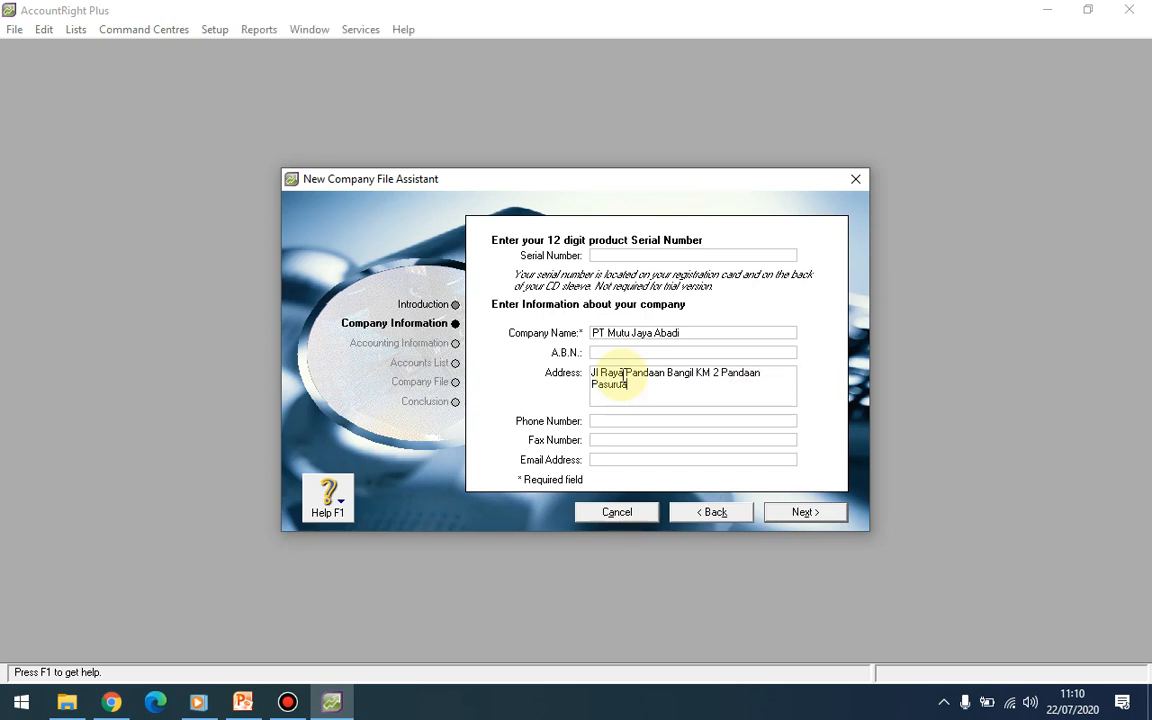
# Step: Fill in the company's phone number, fax number and e-mail address
pyautogui.click(626, 420)
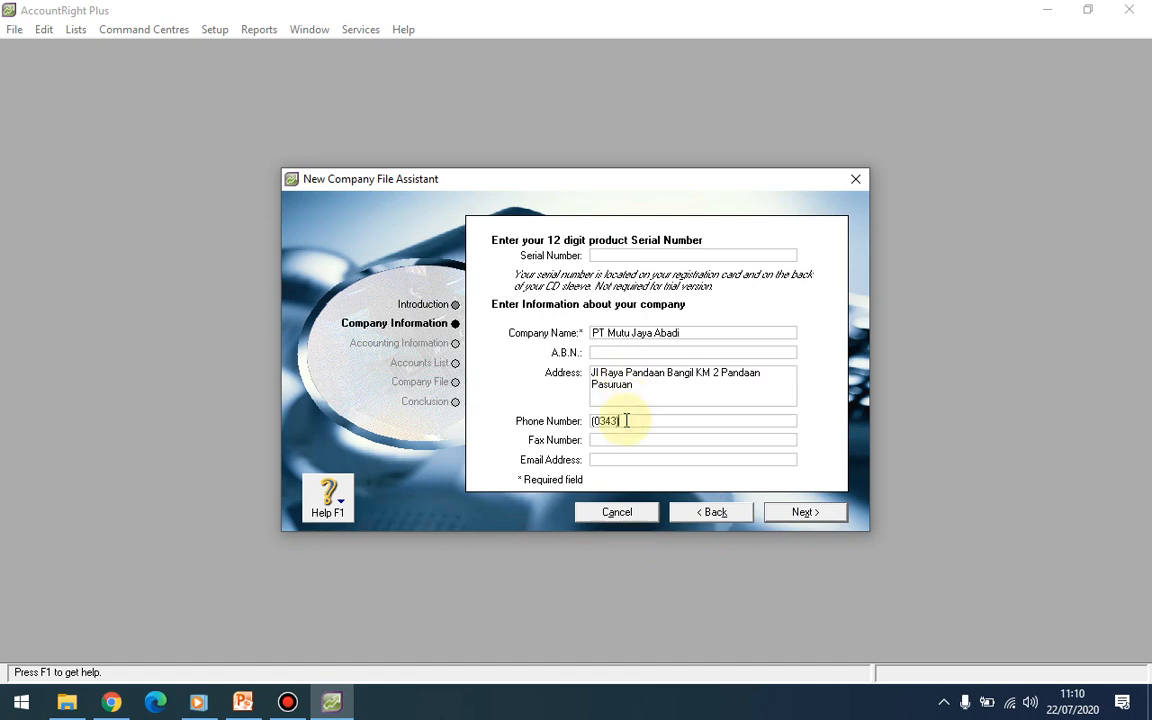
pyautogui.click(624, 440)
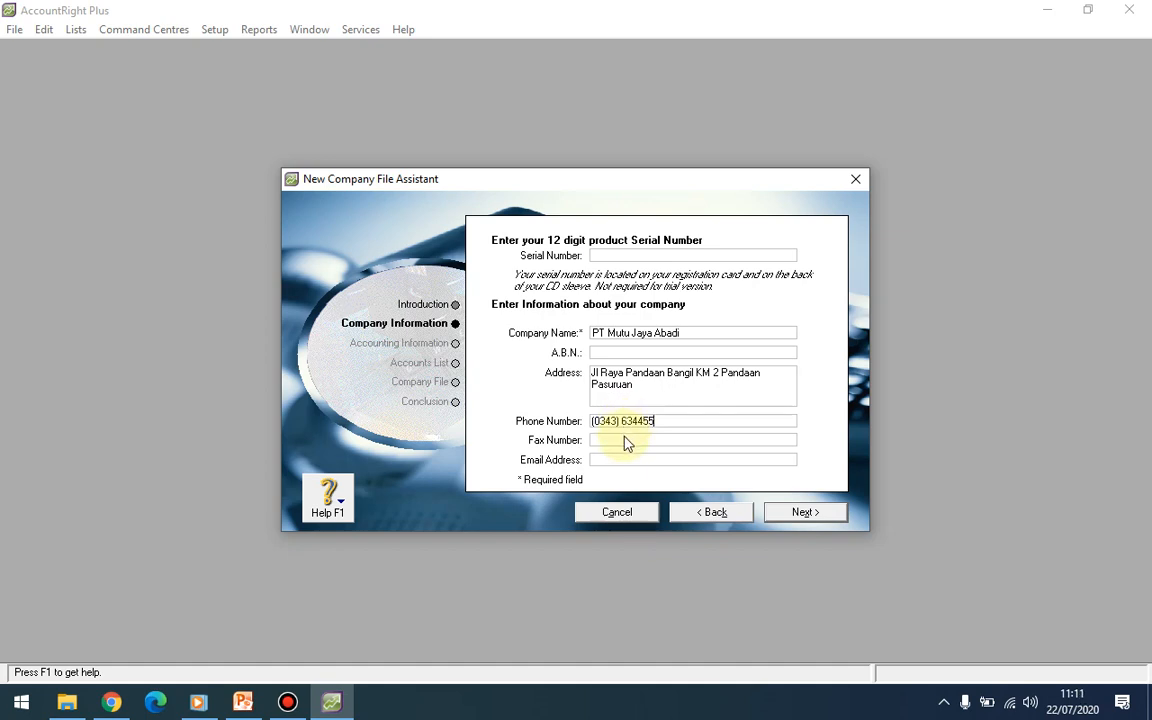
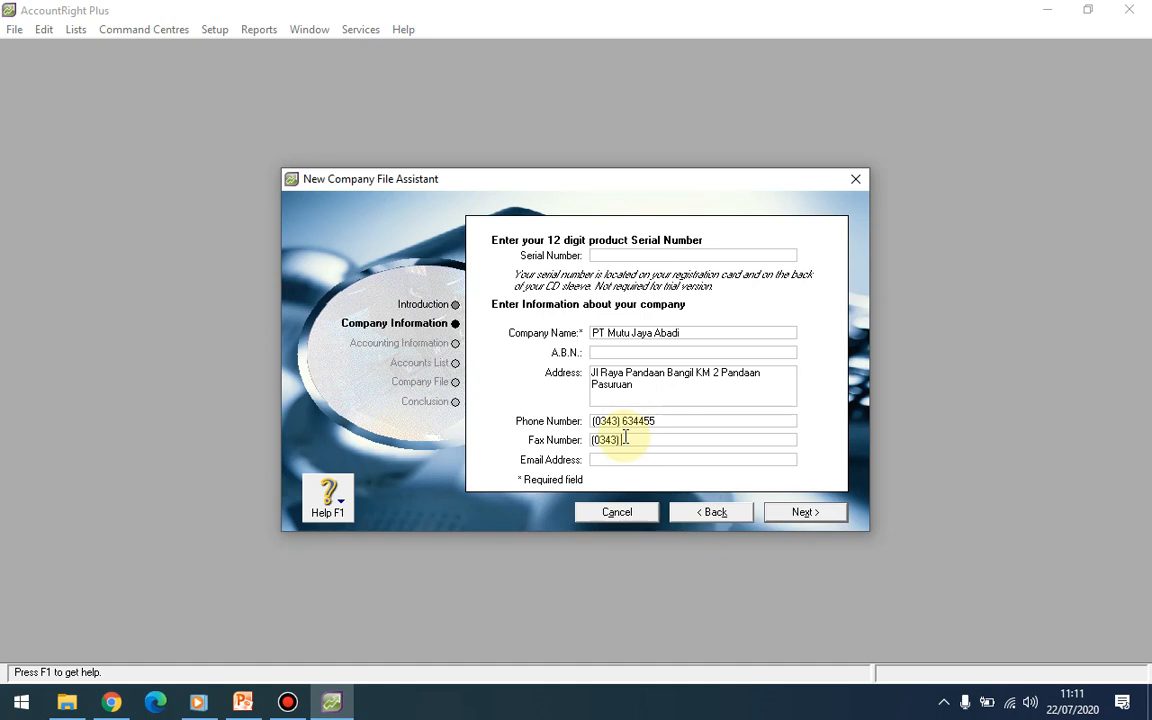
pyautogui.click(632, 460)
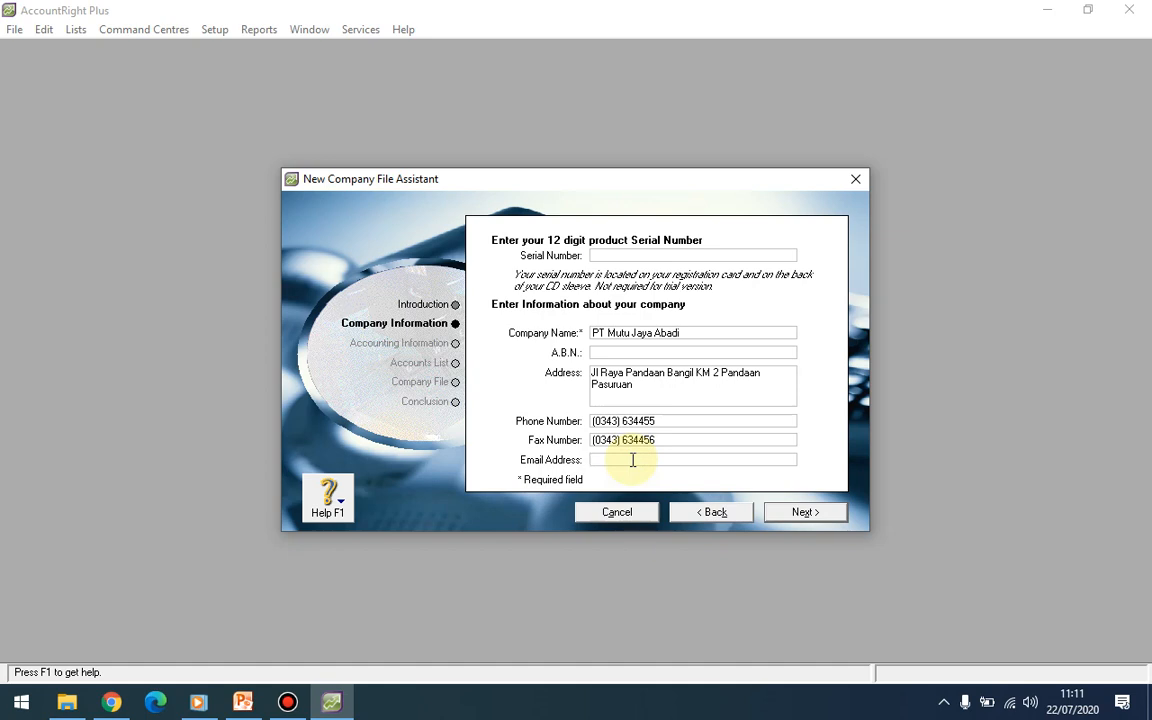
pyautogui.write('@')
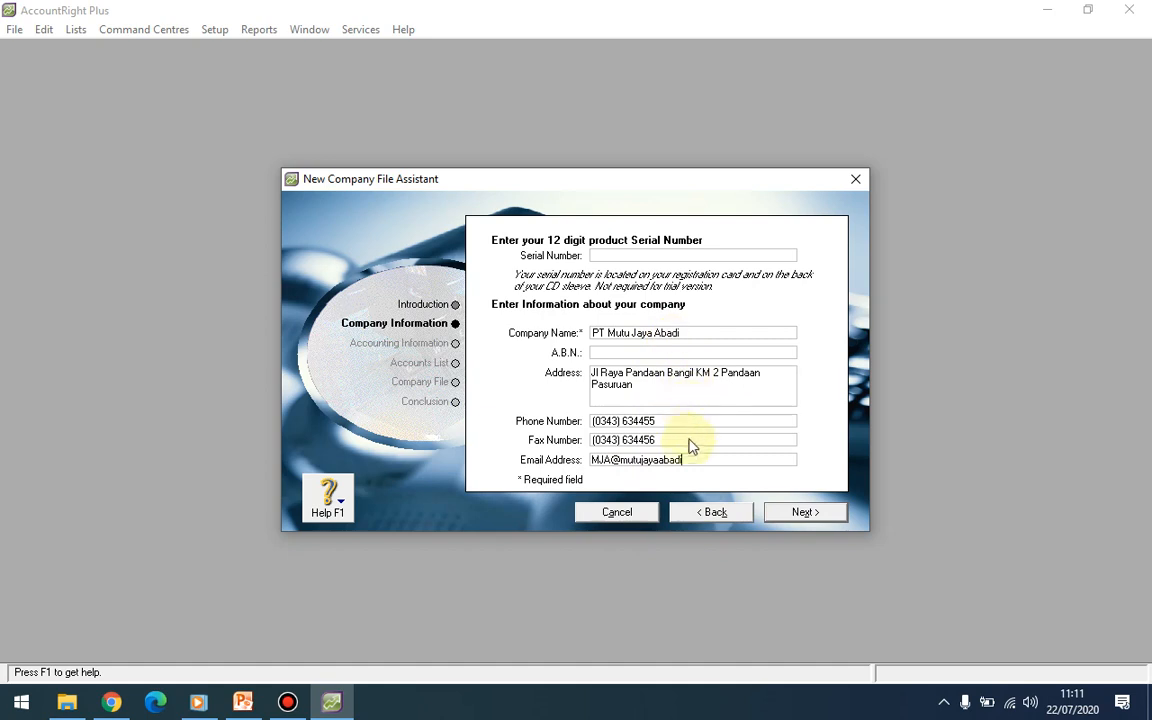
# Step: Set financial year 2020 ending in December, conversion month January, with twelve accounting periods
pyautogui.click(800, 512)
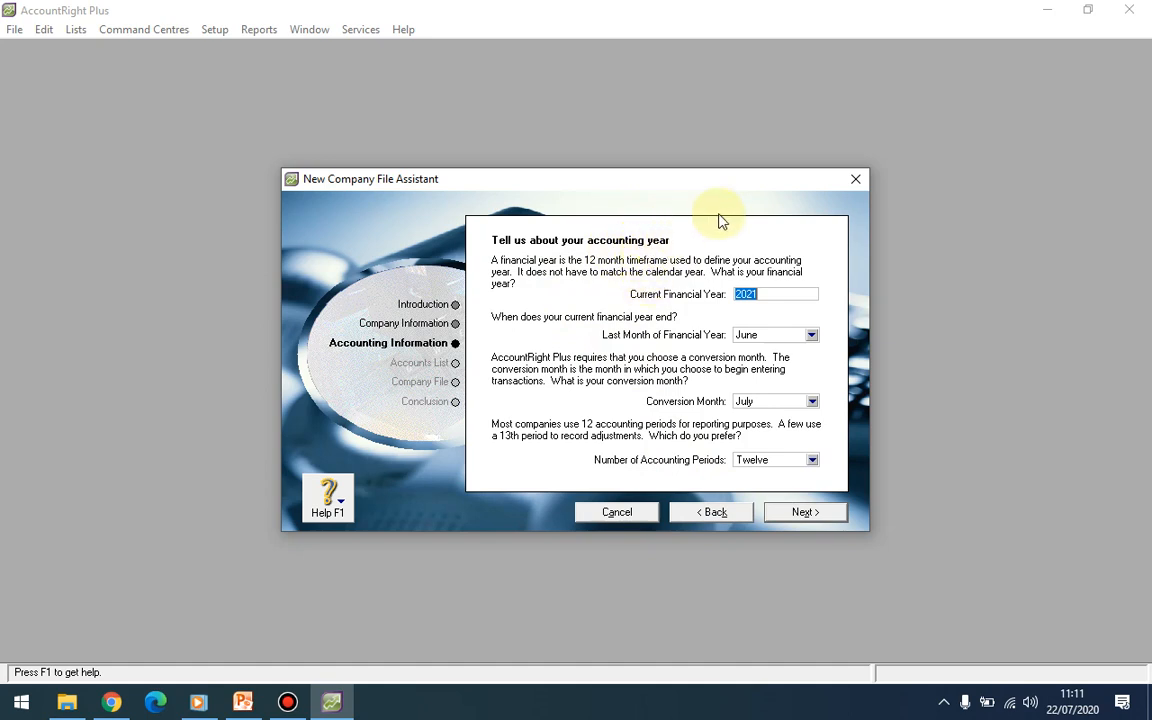
pyautogui.click(768, 294)
pyautogui.click(811, 336)
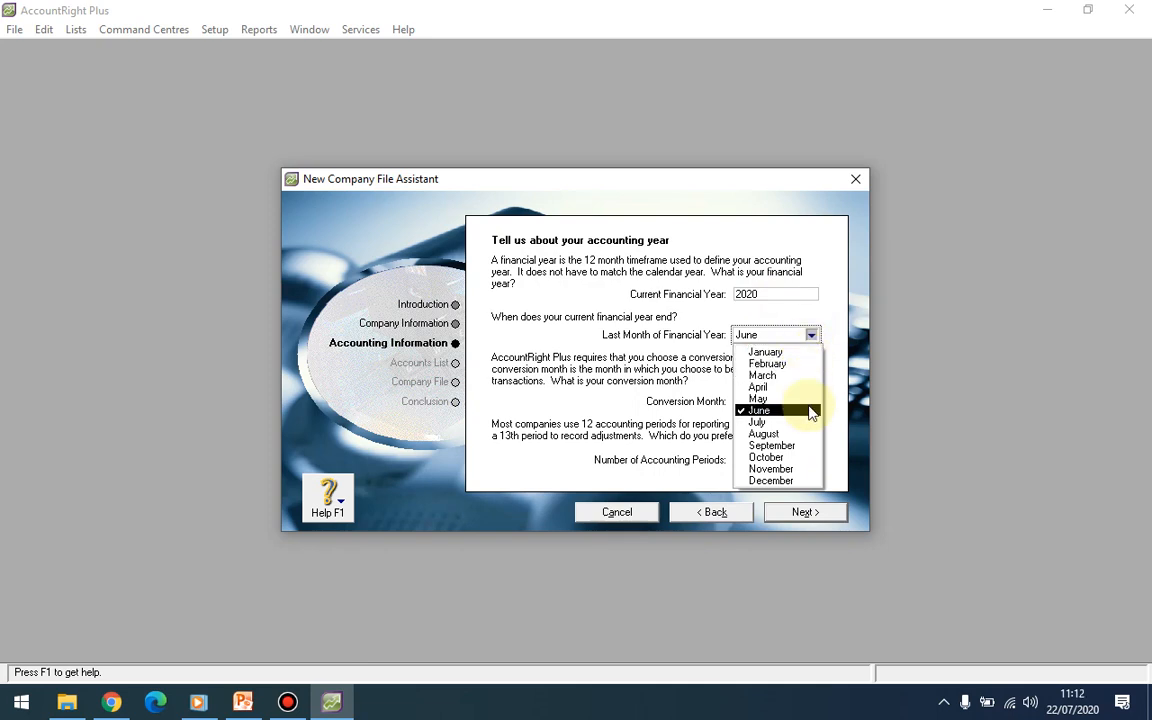
pyautogui.click(795, 481)
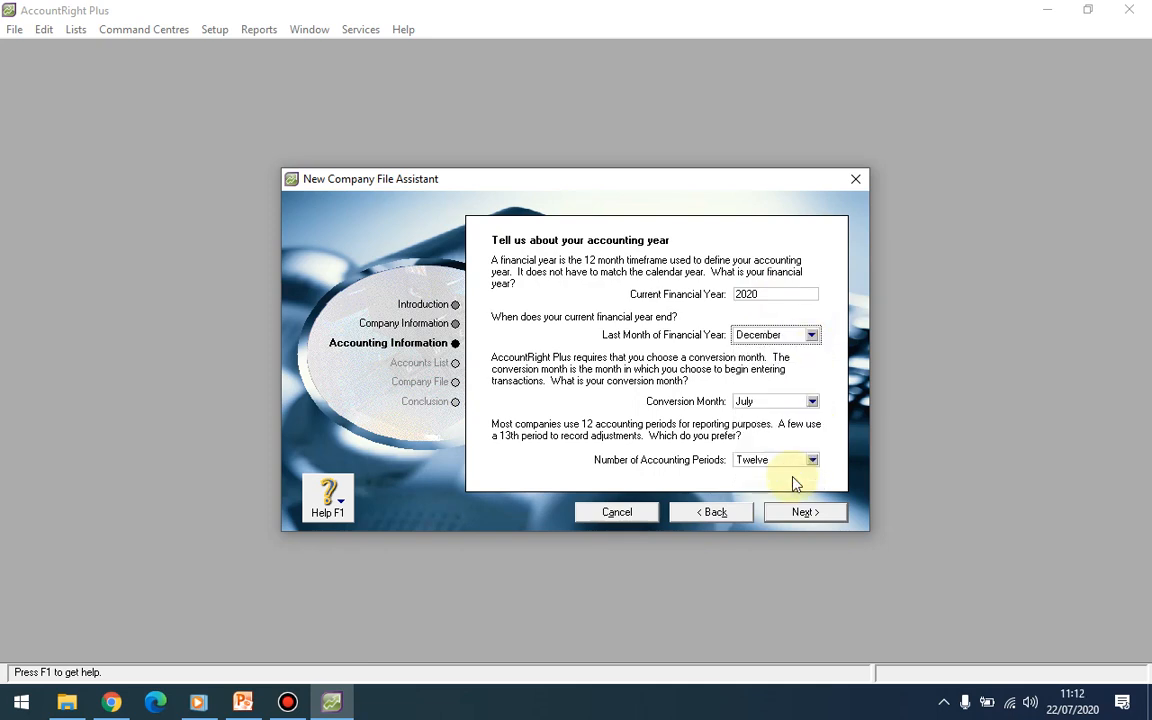
pyautogui.click(813, 401)
pyautogui.click(803, 418)
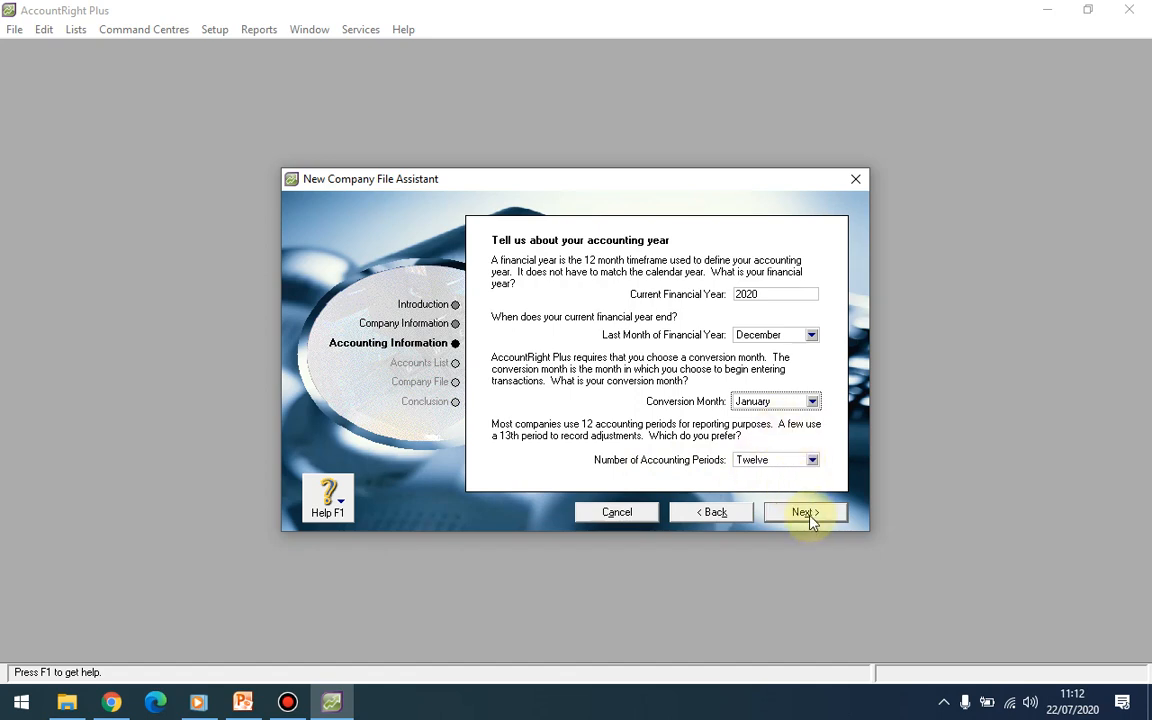
pyautogui.click(812, 460)
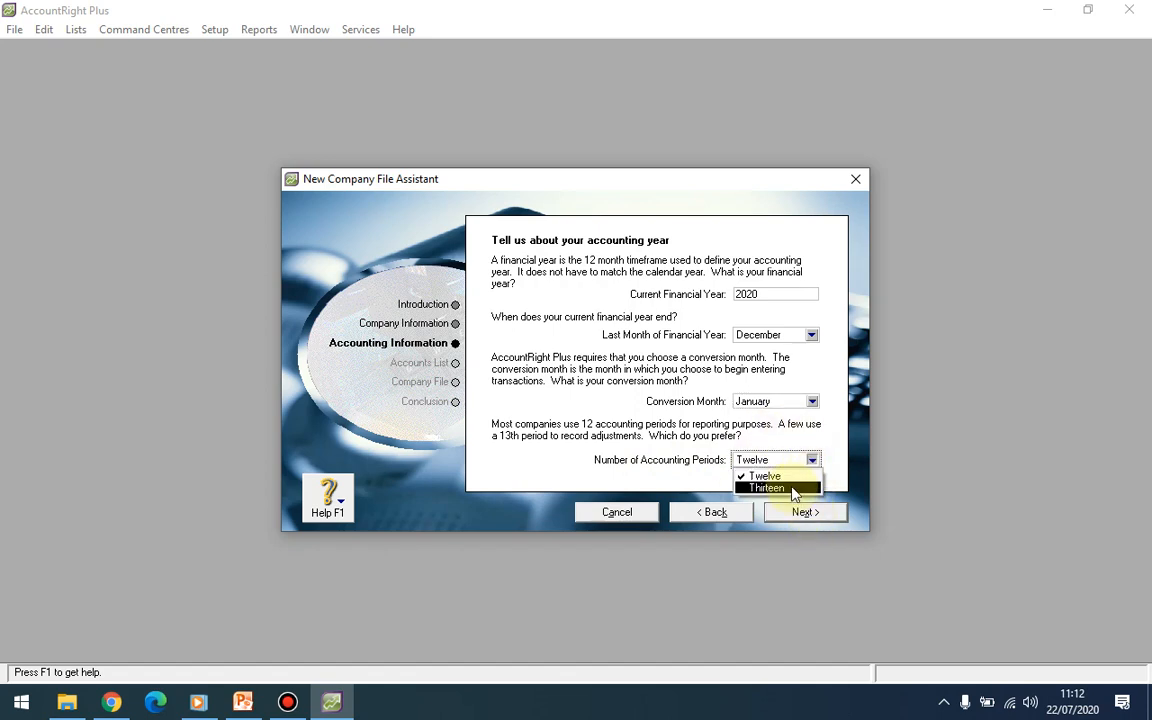
pyautogui.click(787, 476)
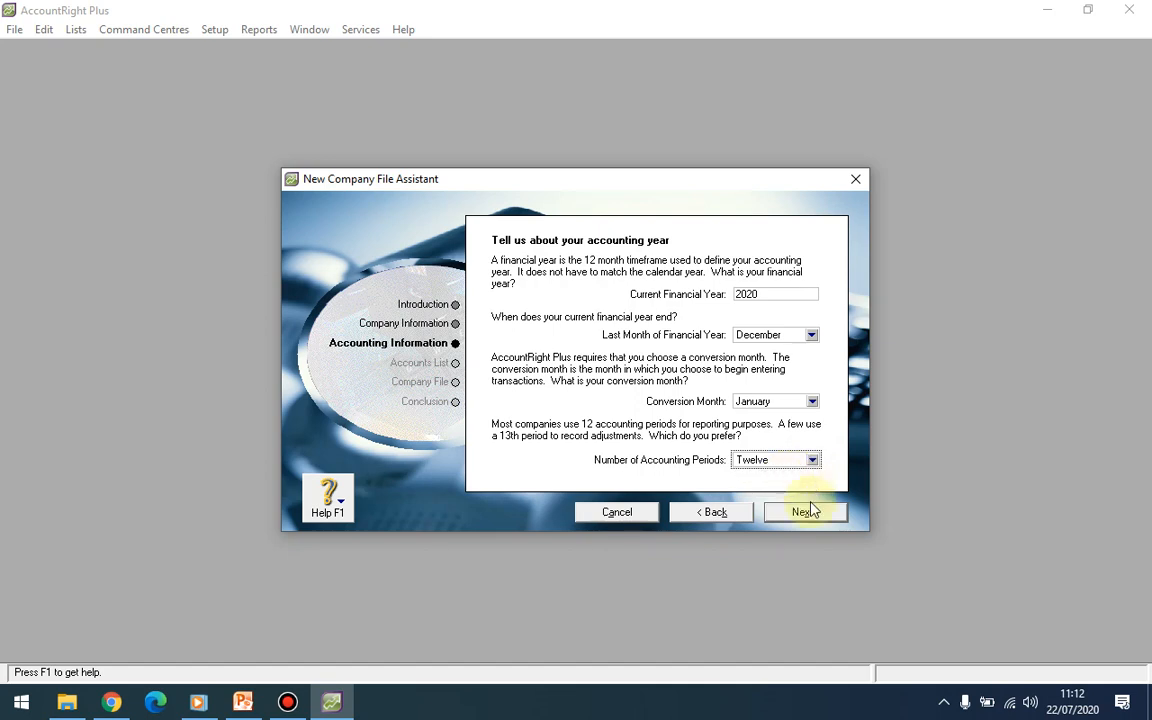
# Step: Advance to the page confirming the January 1 to December 31, 2020 financial year
pyautogui.click(806, 512)
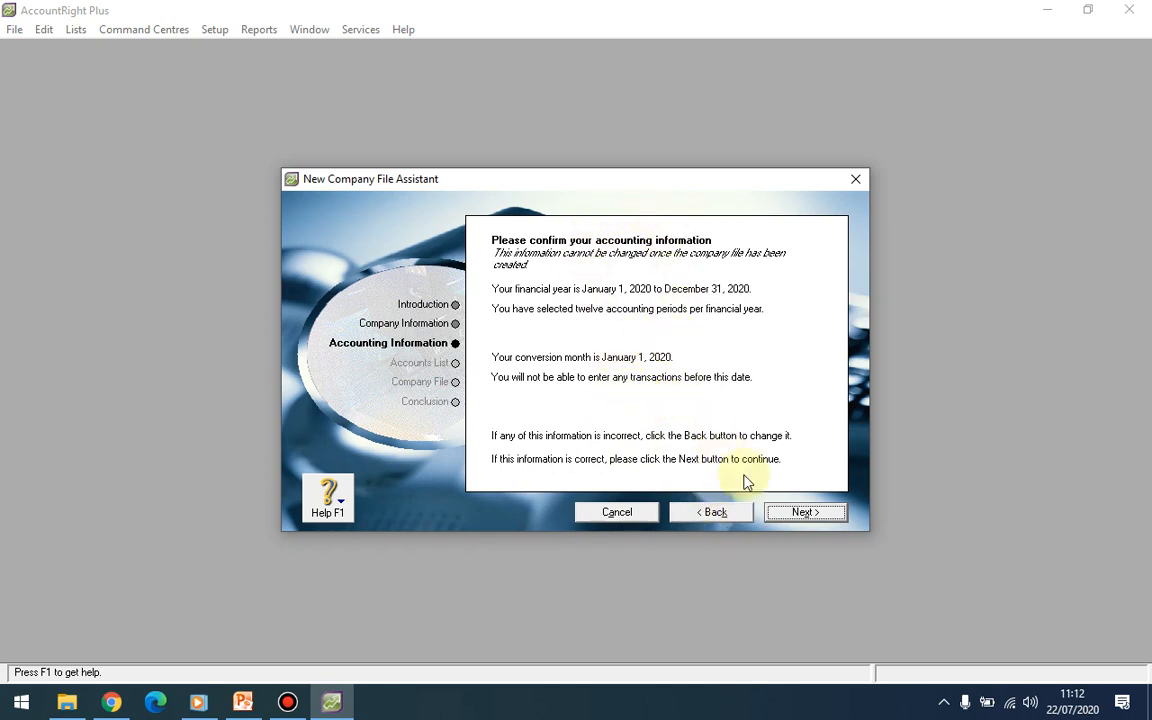
# Step: Accept the confirmed accounting information to reach Build your accounts list
pyautogui.click(792, 515)
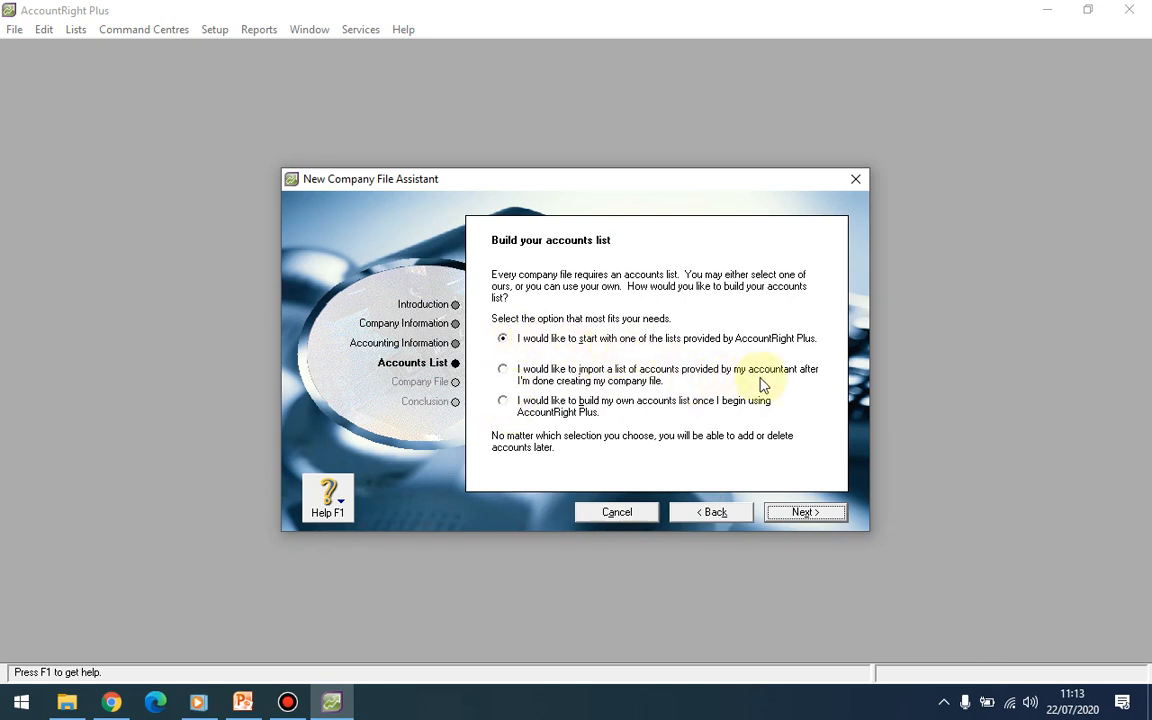
# Step: Choose Service as the industry classification, suggesting Accounting Firm as business type
pyautogui.click(814, 516)
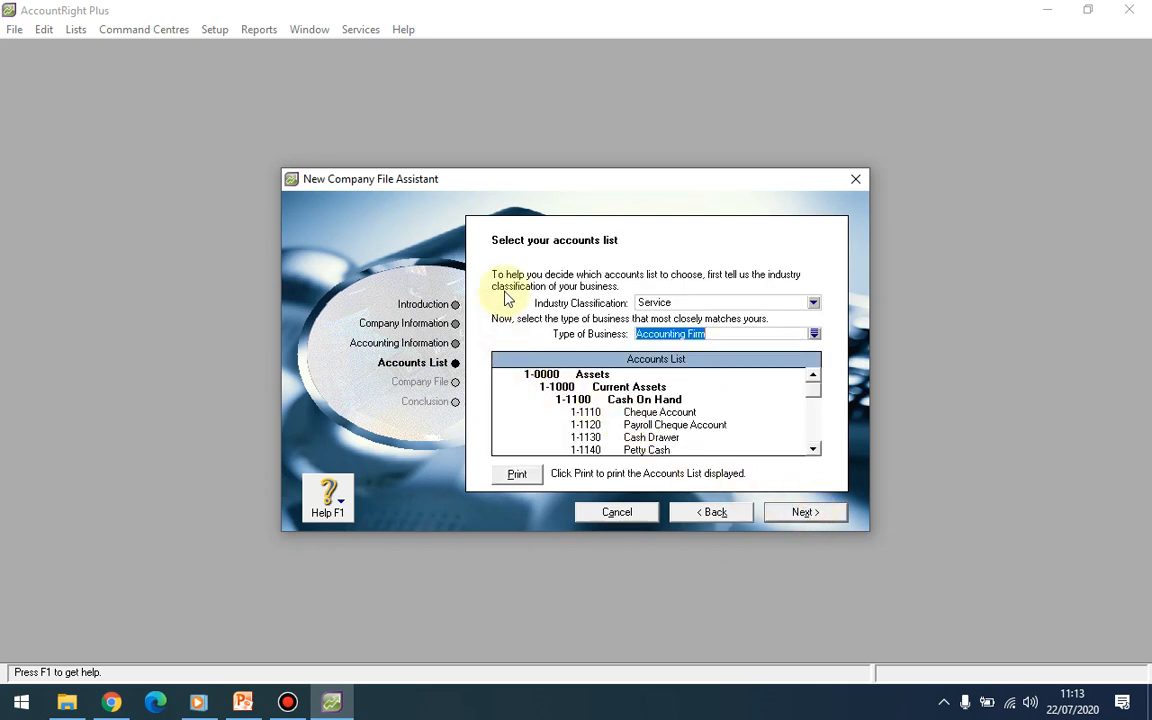
pyautogui.click(814, 304)
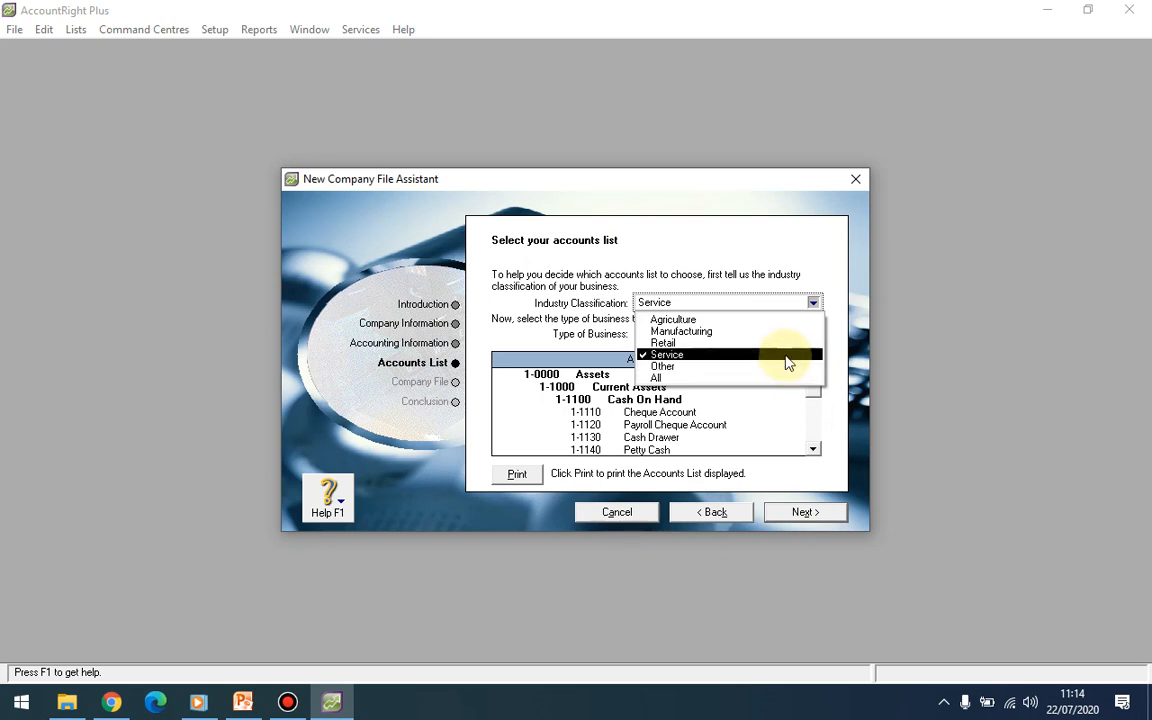
pyautogui.click(788, 356)
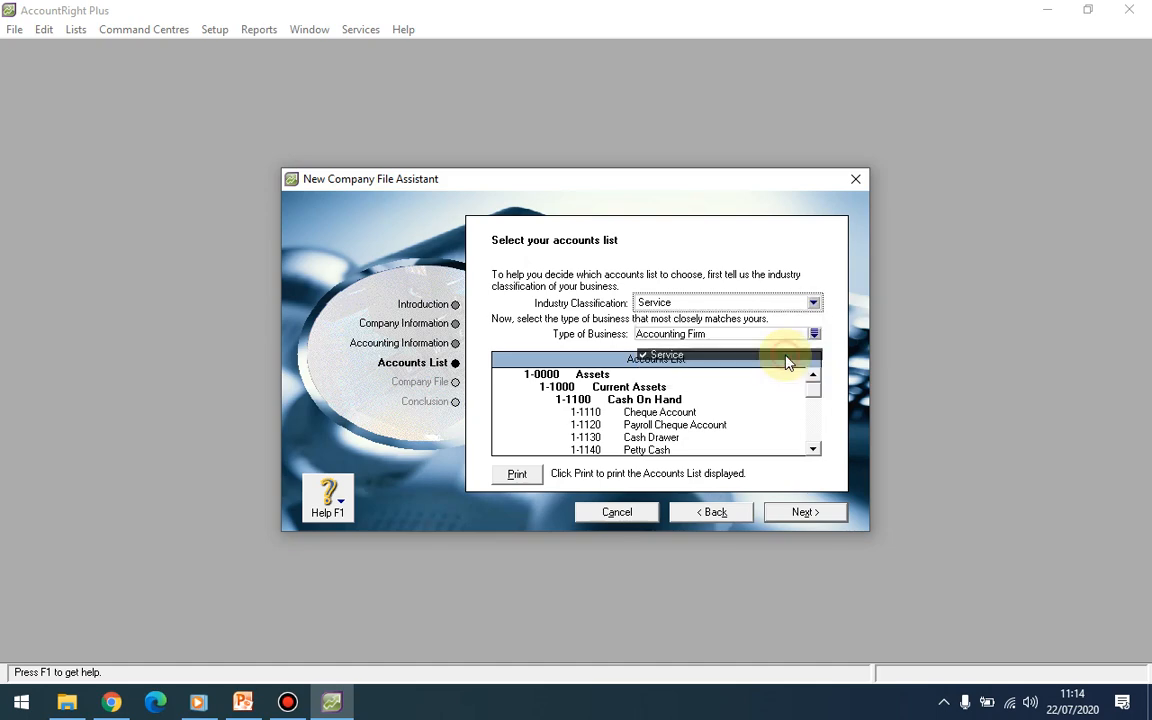
# Step: Select Barber Shop/Beauty Salon from the business types and apply it
pyautogui.click(814, 335)
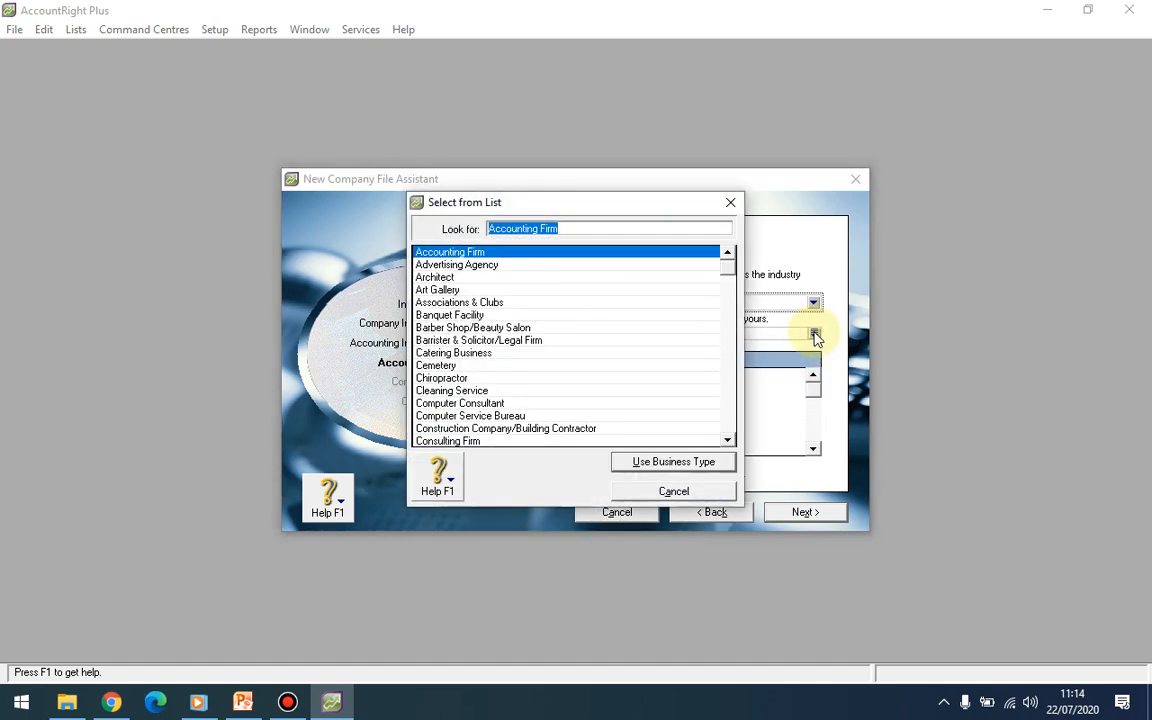
pyautogui.click(516, 328)
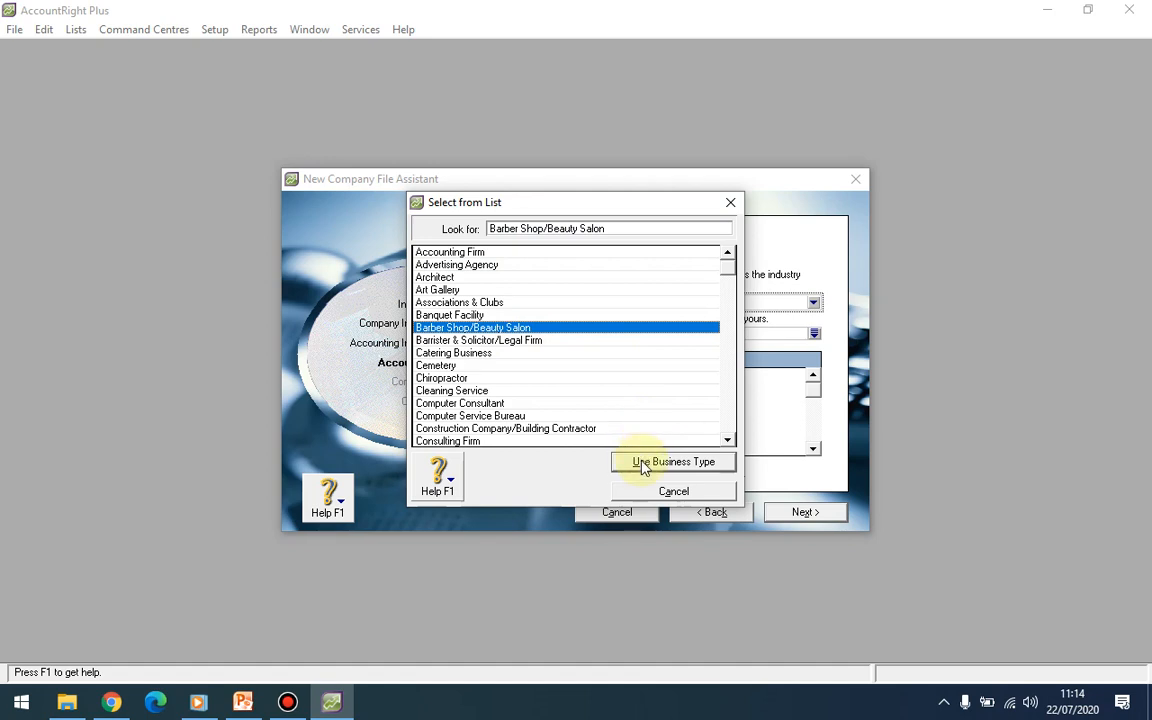
pyautogui.click(668, 462)
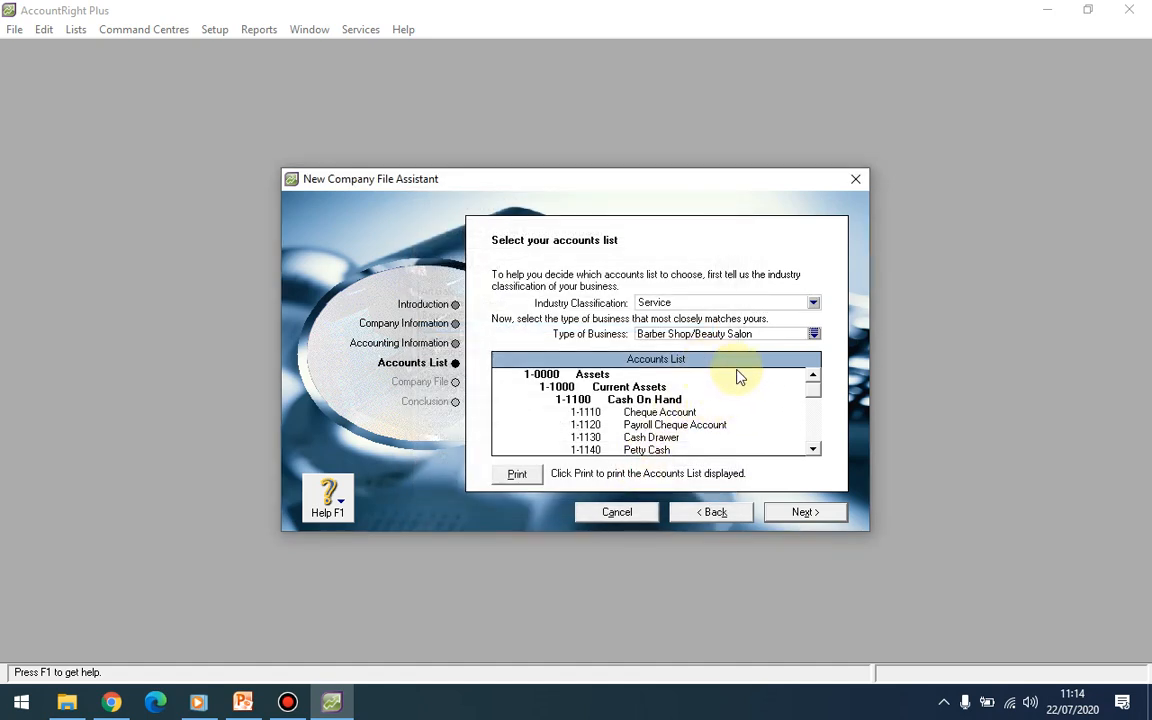
pyautogui.click(814, 452)
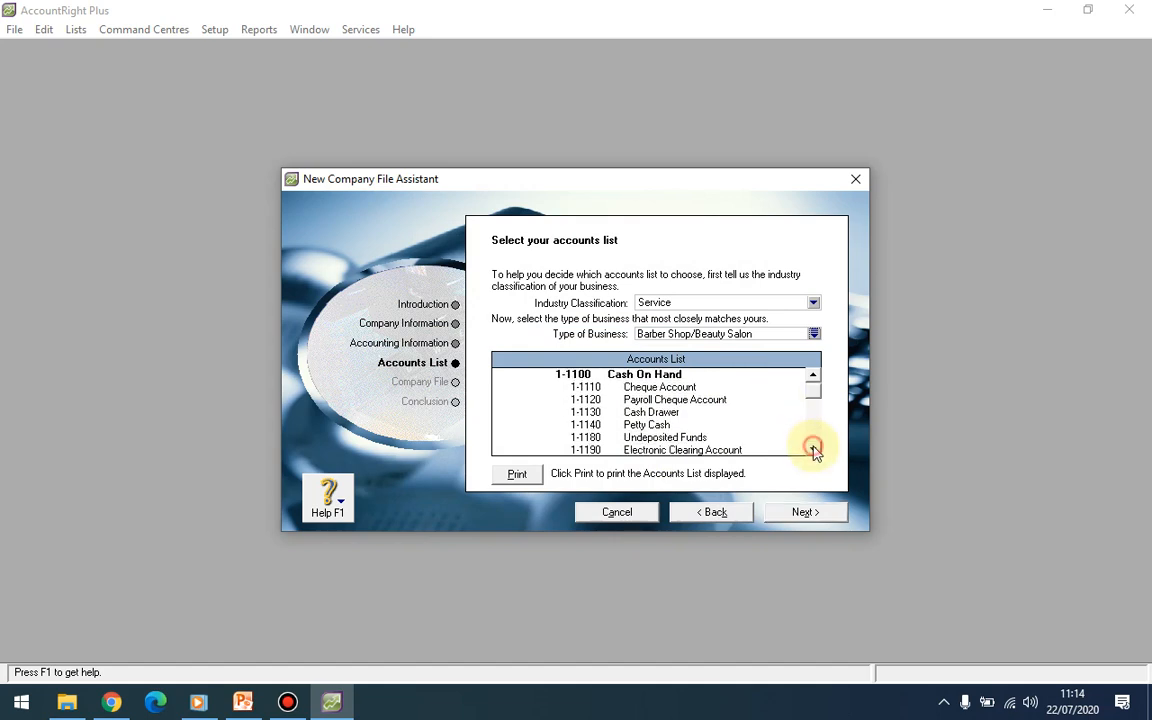
pyautogui.click(814, 452)
pyautogui.click(814, 452)
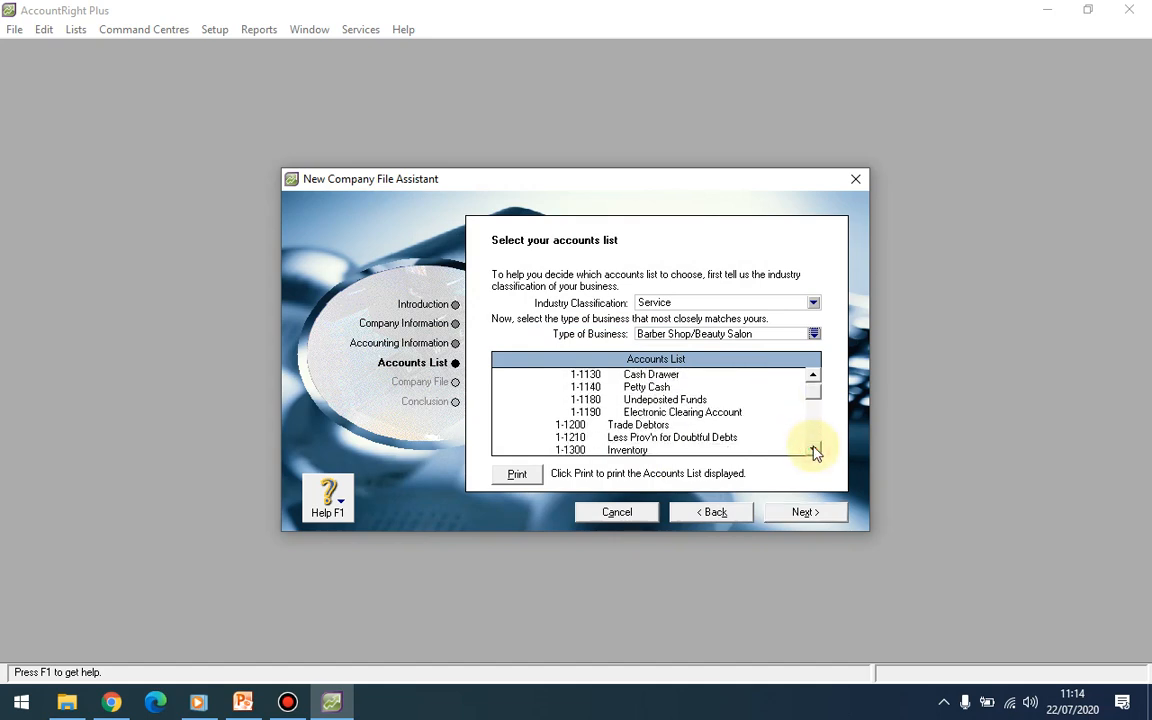
pyautogui.click(814, 452)
pyautogui.click(814, 452)
pyautogui.click(814, 452)
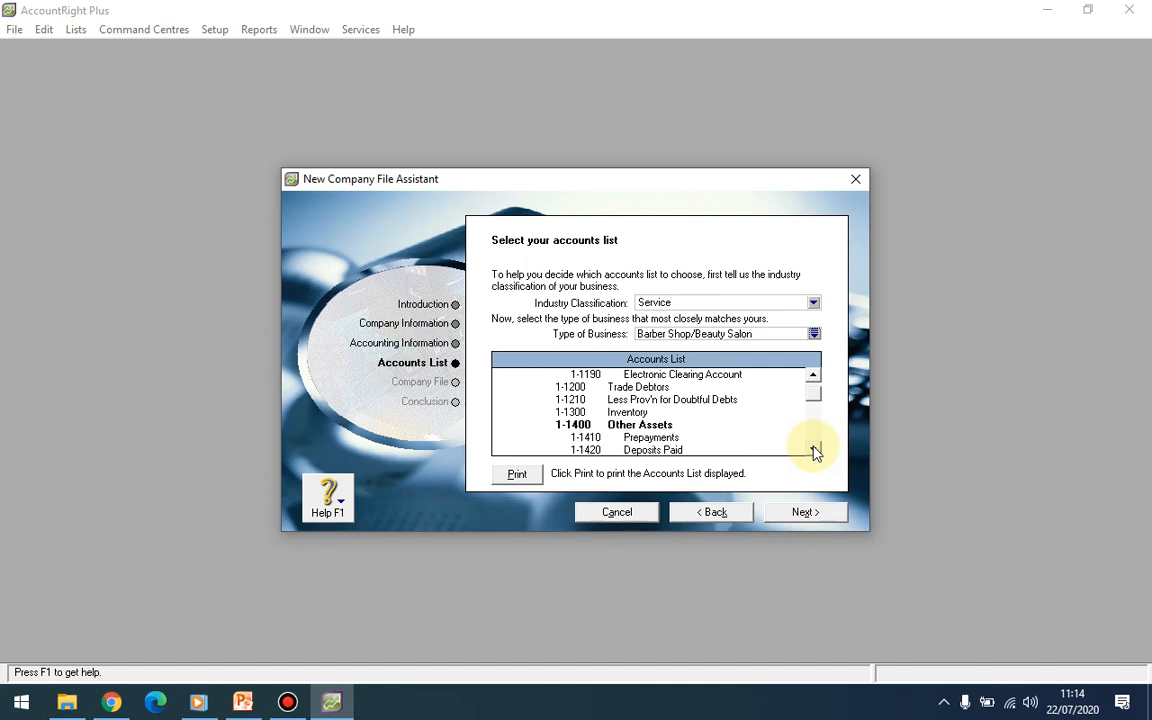
pyautogui.click(814, 452)
pyautogui.click(814, 452)
pyautogui.click(814, 452)
pyautogui.click(814, 452)
pyautogui.click(814, 452)
pyautogui.click(814, 452)
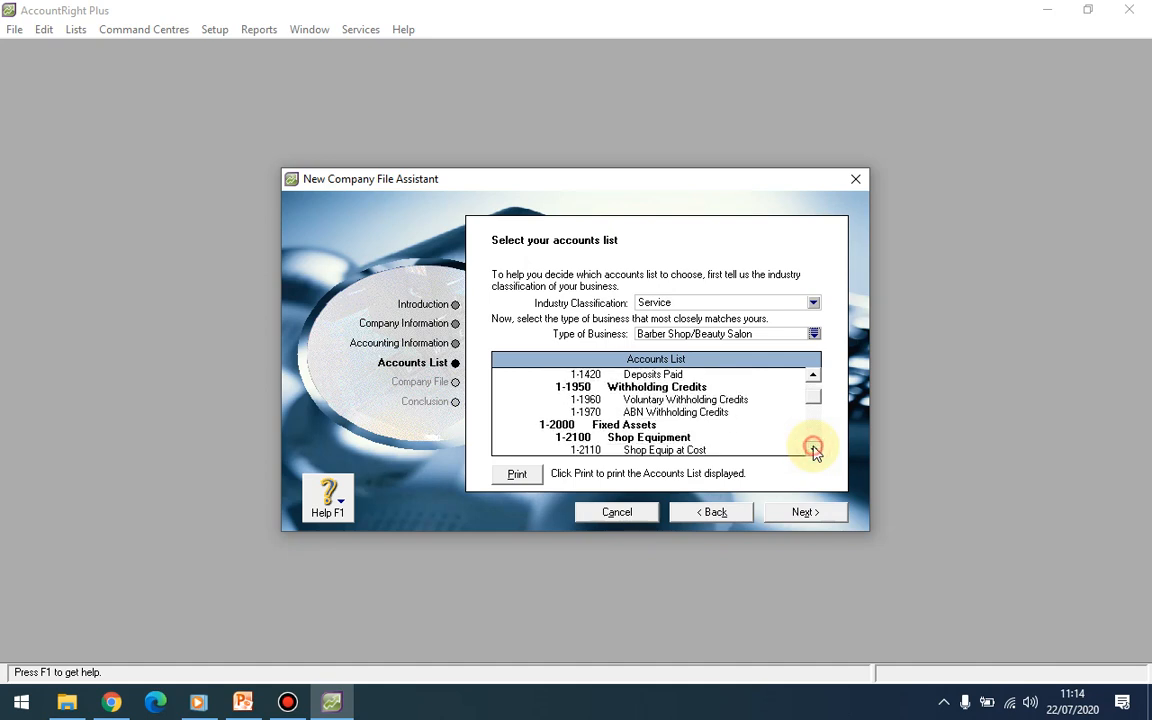
pyautogui.tripleClick(814, 452)
pyautogui.tripleClick(814, 452)
pyautogui.tripleClick(814, 452)
pyautogui.tripleClick(814, 452)
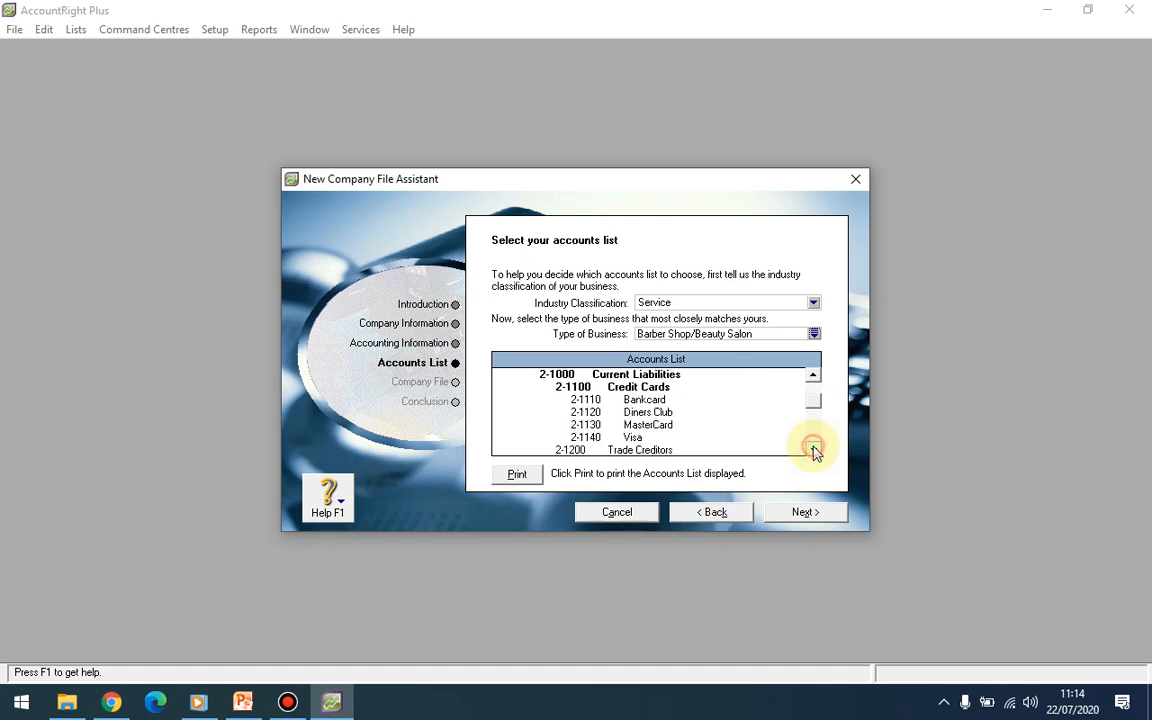
pyautogui.click(814, 452)
pyautogui.click(814, 452)
pyautogui.click(813, 449)
pyautogui.click(813, 449)
pyautogui.moveTo(814, 406)
pyautogui.mouseDown()
pyautogui.moveTo(816, 443)
pyautogui.moveTo(812, 375)
pyautogui.moveTo(815, 388)
pyautogui.mouseUp()
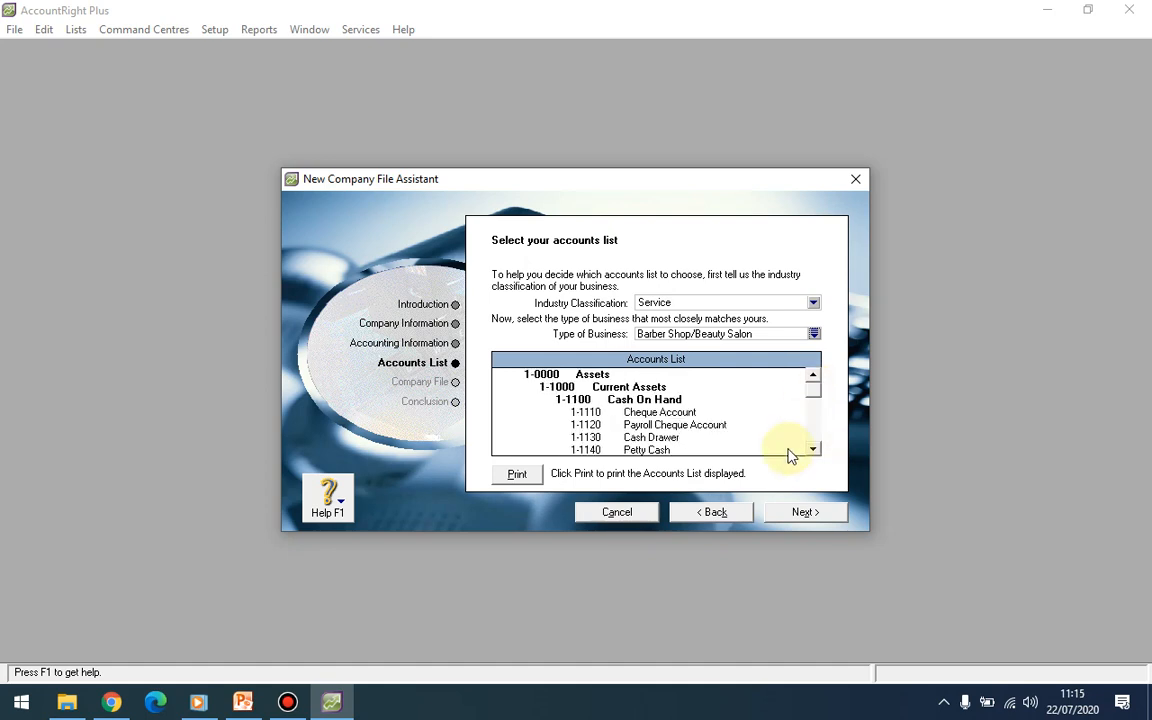
# Step: Accept the accounts list and create the company file C:\Plus19\PT Mutu Jaya Abadi.myo
pyautogui.click(801, 514)
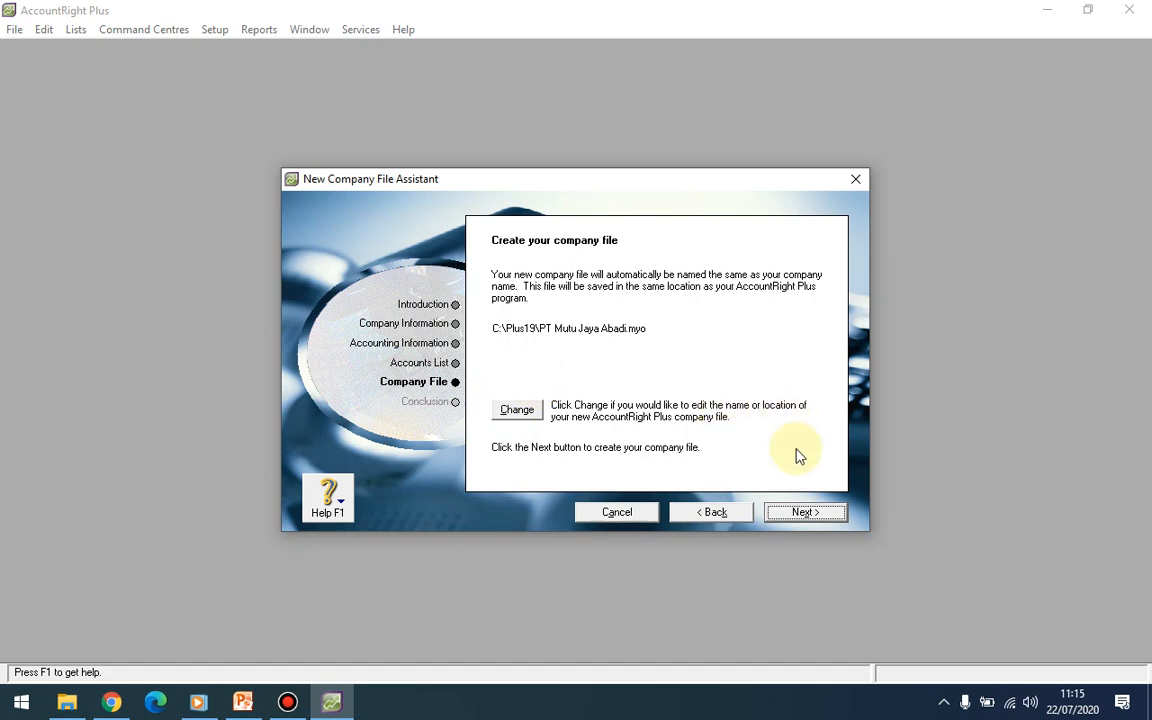
pyautogui.click(806, 513)
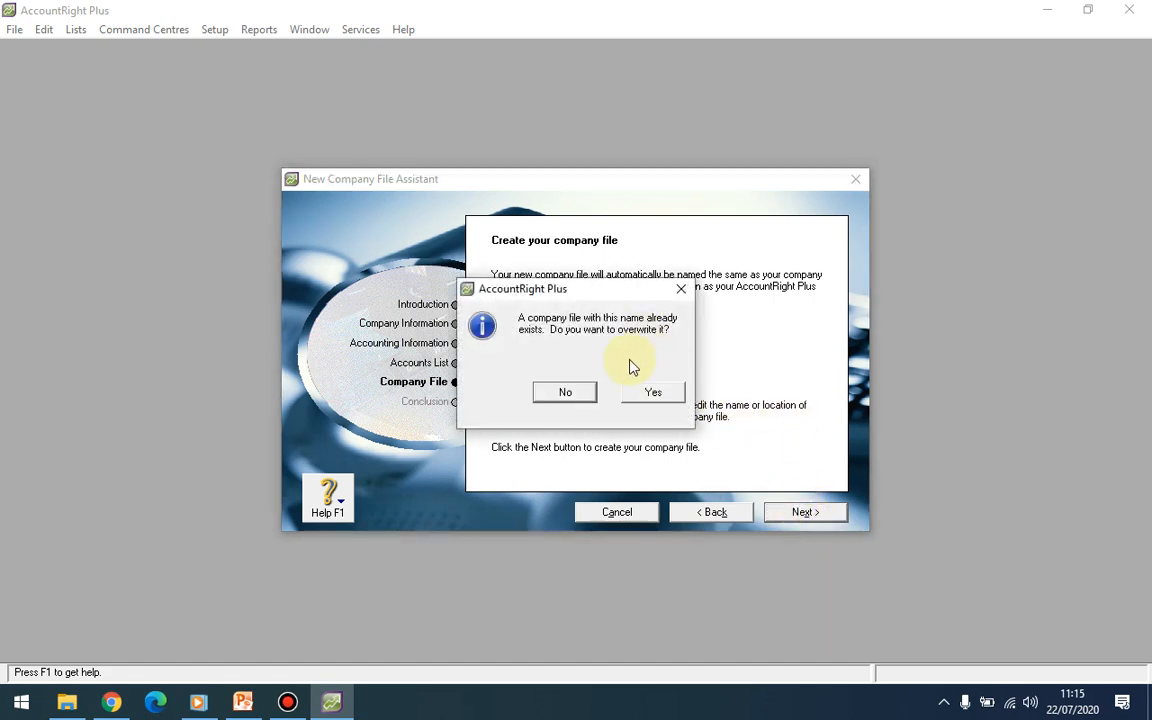
# Step: Overwrite the existing PT Mutu Jaya Abadi.myo file and go to the Command Centre
pyautogui.click(638, 392)
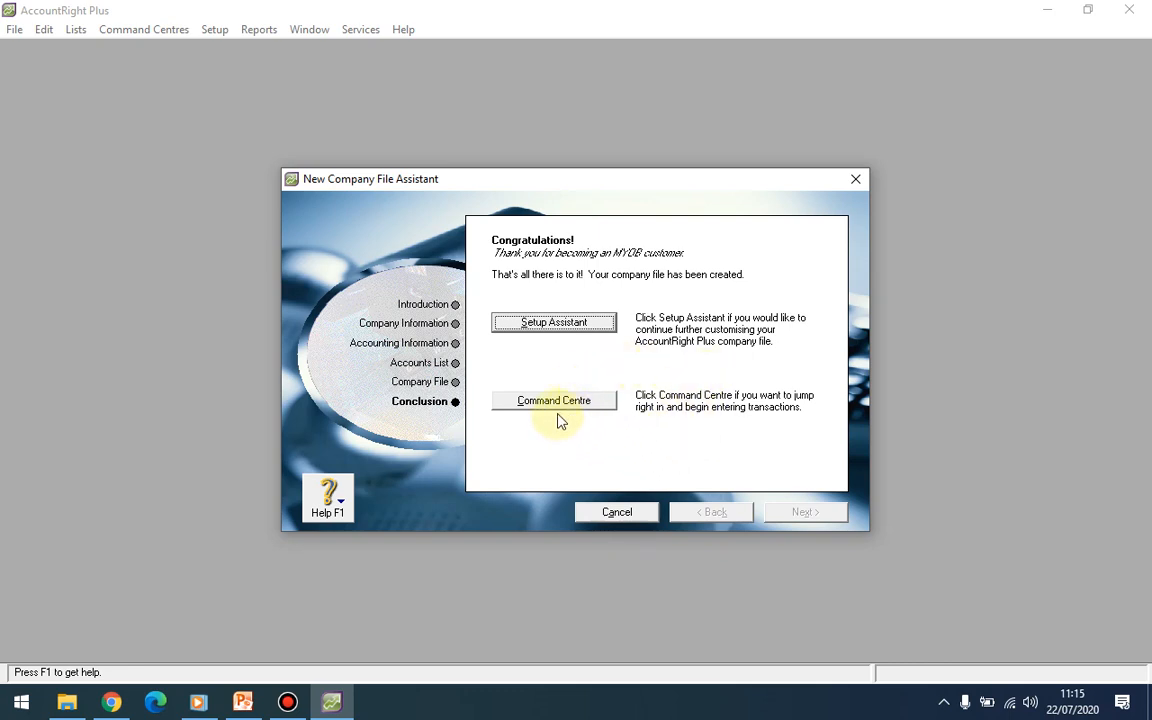
pyautogui.click(558, 402)
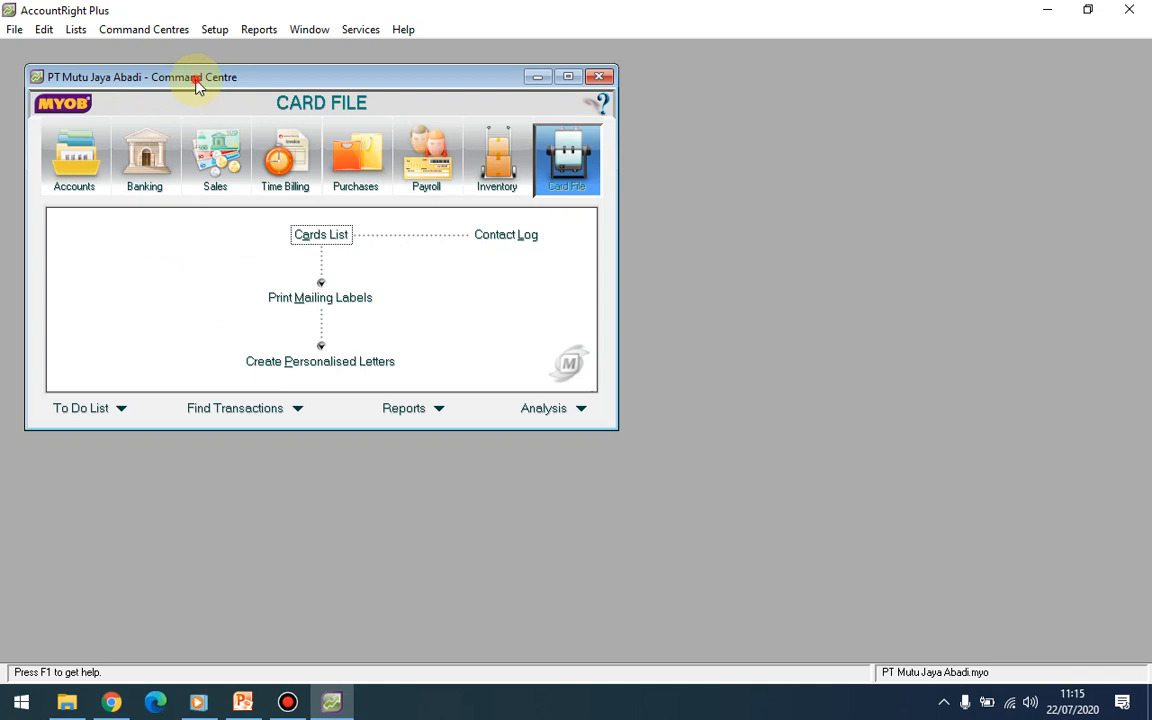
# Step: Reposition the Command Centre, browse every section from Accounts to Card File, and return to Accounts
pyautogui.moveTo(178, 73); pyautogui.dragTo(284, 104)
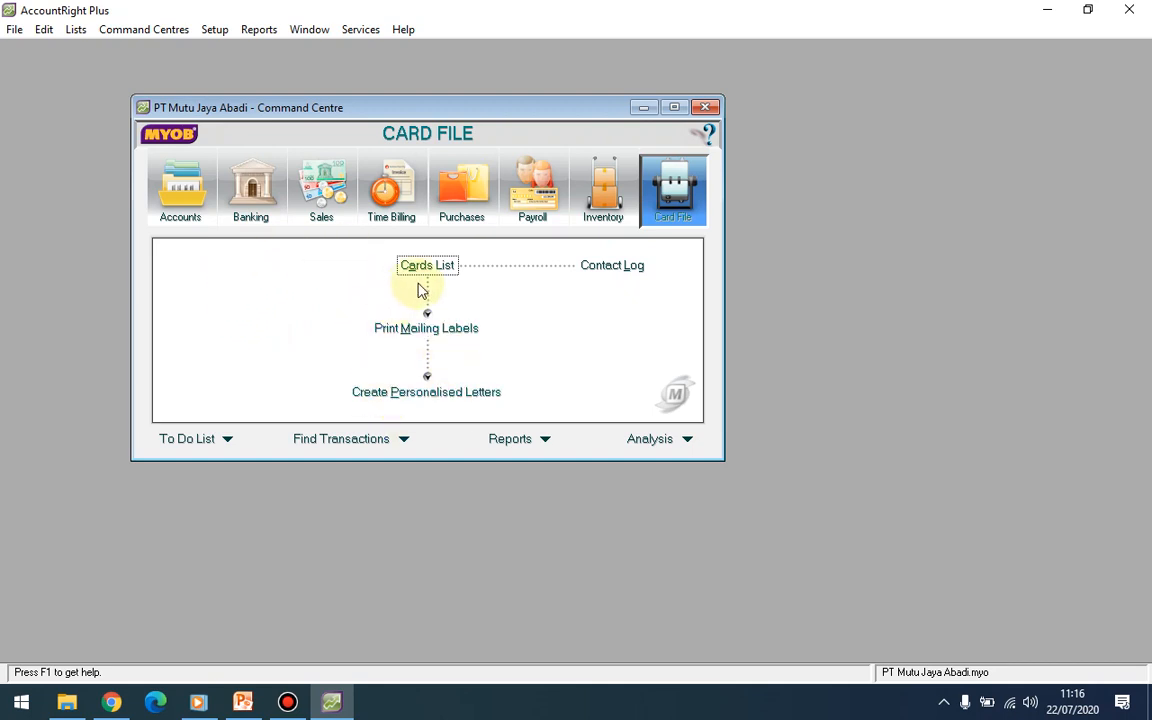
pyautogui.click(176, 203)
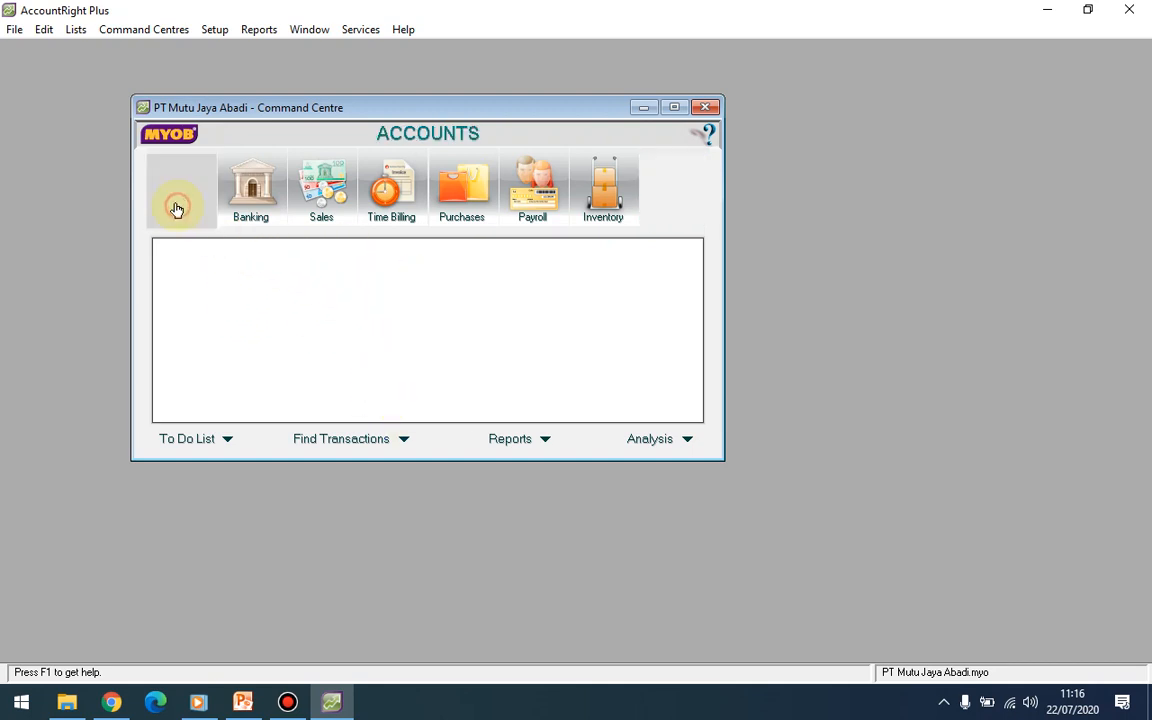
pyautogui.click(253, 188)
pyautogui.click(322, 195)
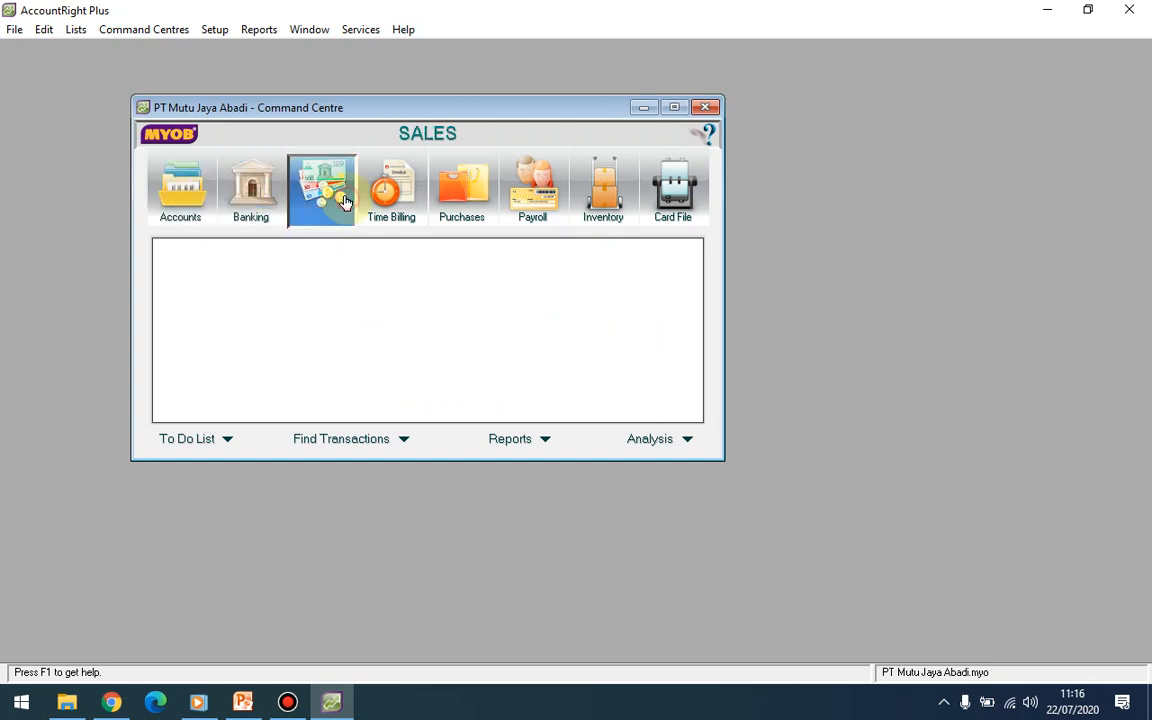
pyautogui.click(395, 192)
pyautogui.click(461, 195)
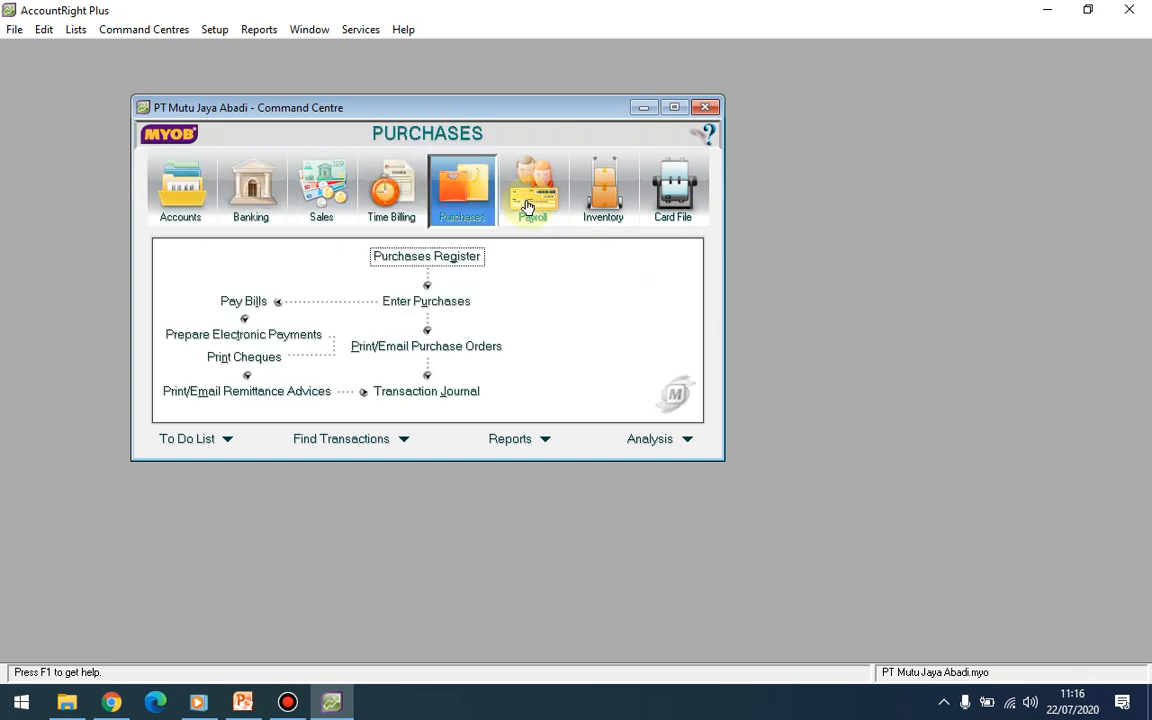
pyautogui.click(532, 200)
pyautogui.click(595, 200)
pyautogui.click(673, 190)
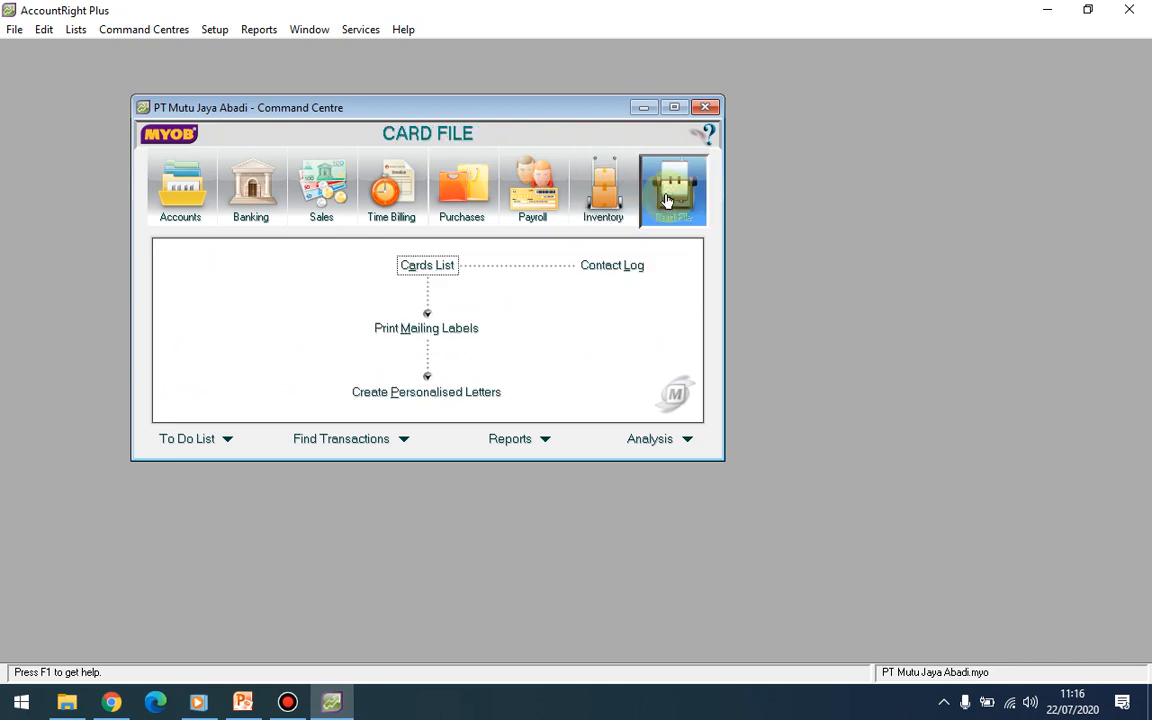
pyautogui.click(185, 200)
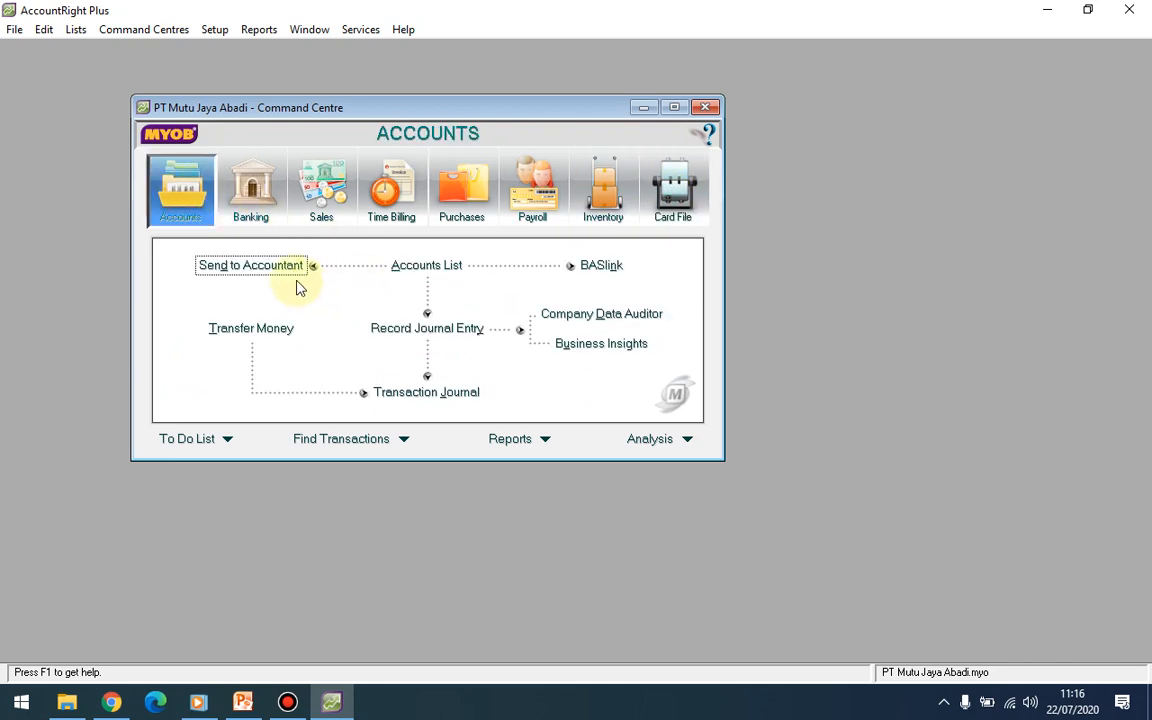